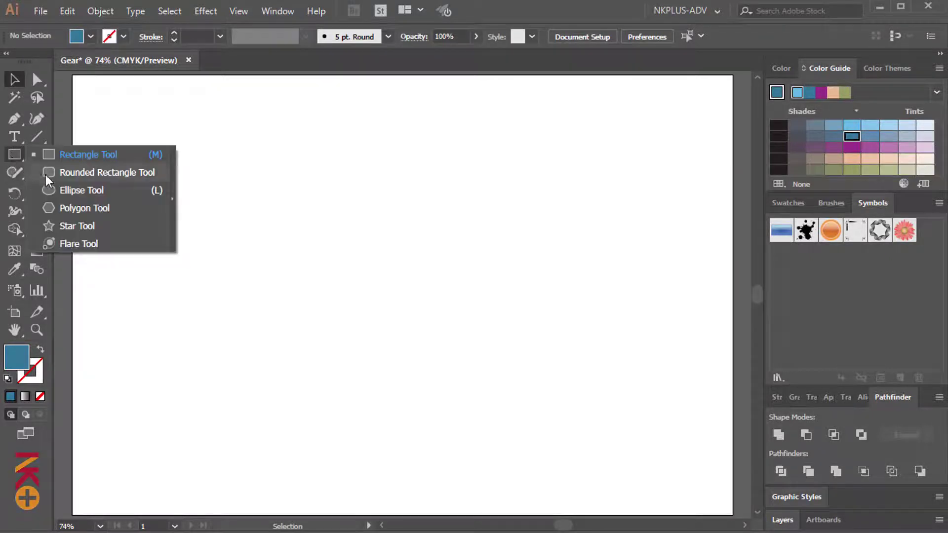
Draw a 400 × 400 pt blue circle on the artboard with the Ellipse Tool
{"action": "left_click_drag", "start_coordinate": [13, 163], "coordinate": [55, 187]}
{"action": "left_click", "coordinate": [381, 226]}
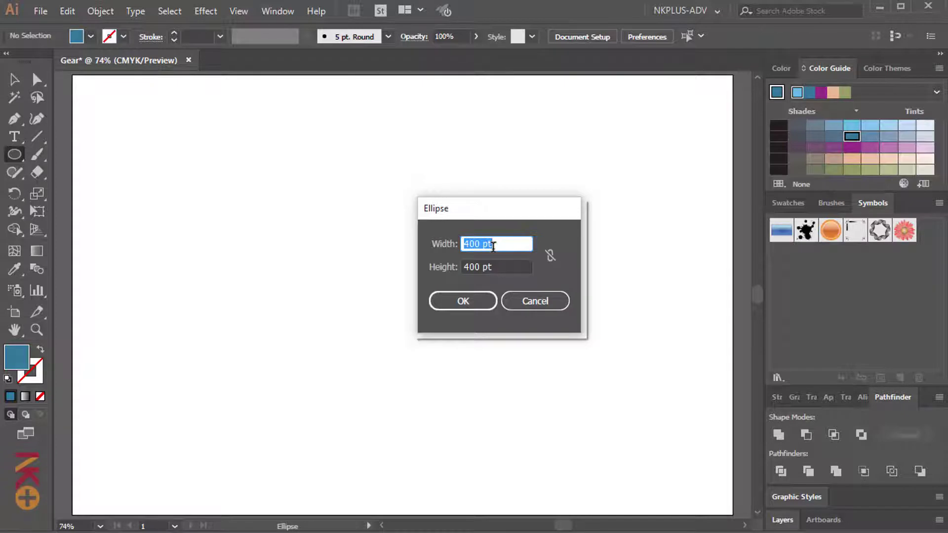
{"action": "left_click", "coordinate": [472, 298]}
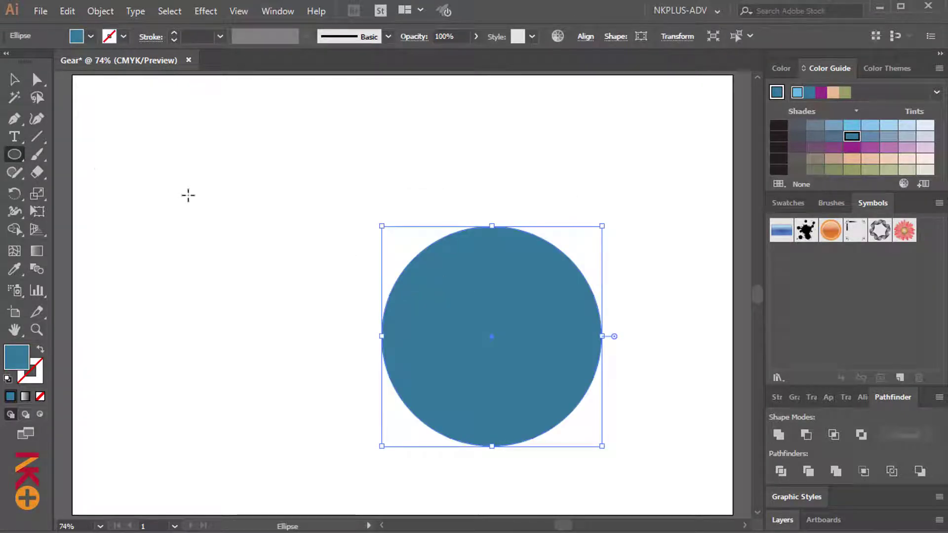
{"action": "right_click", "coordinate": [19, 152]}
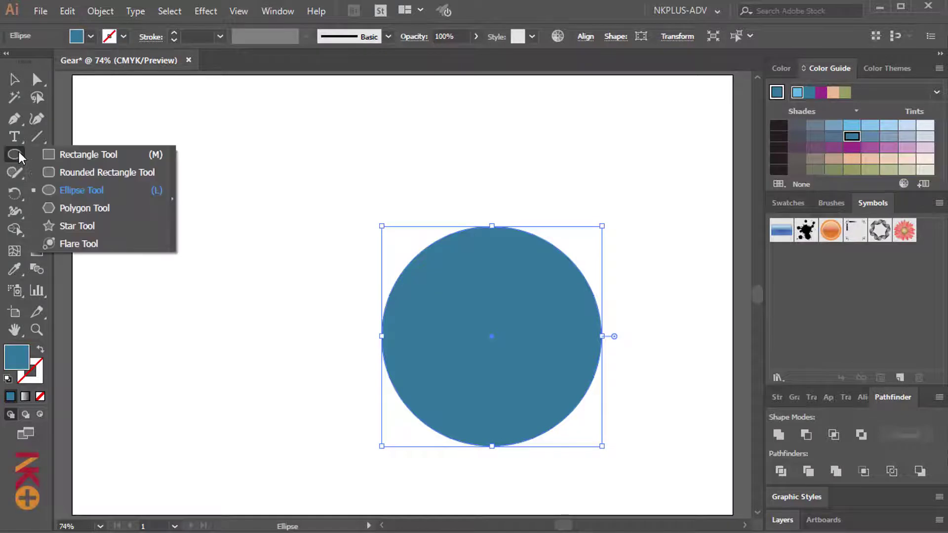
Draw a small rectangle above the circle and taper its top into a trapezoid with Perspective Distort
{"action": "left_click", "coordinate": [53, 157]}
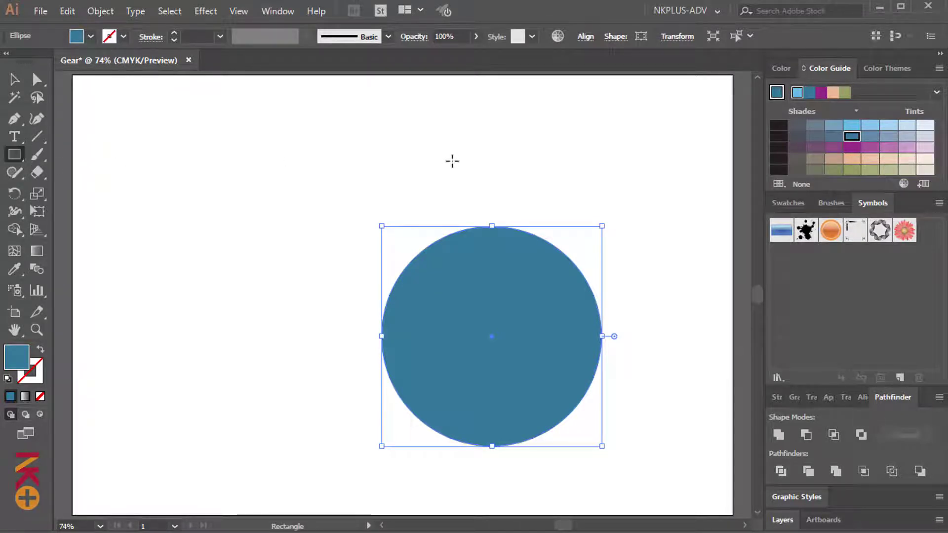
{"action": "left_click_drag", "start_coordinate": [450, 156], "coordinate": [489, 187]}
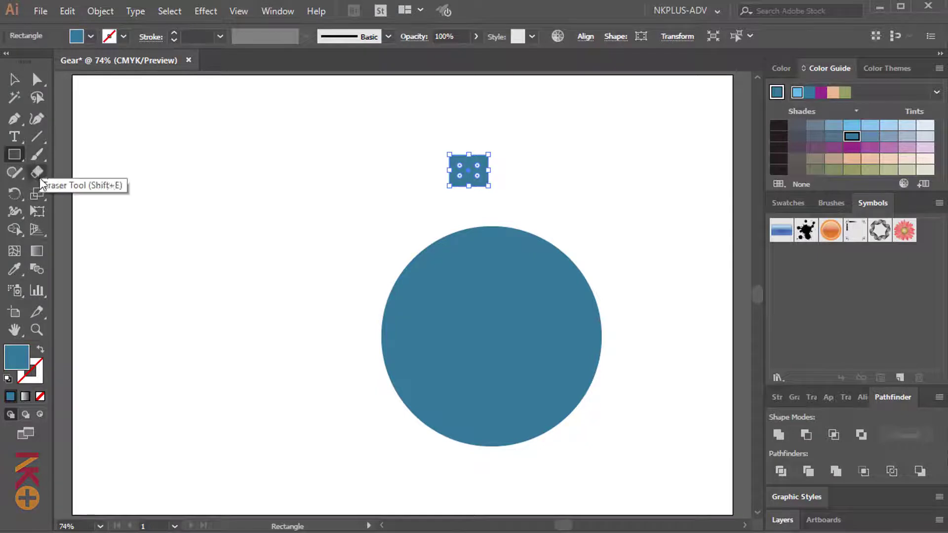
{"action": "left_click", "coordinate": [40, 210]}
{"action": "left_click", "coordinate": [105, 183]}
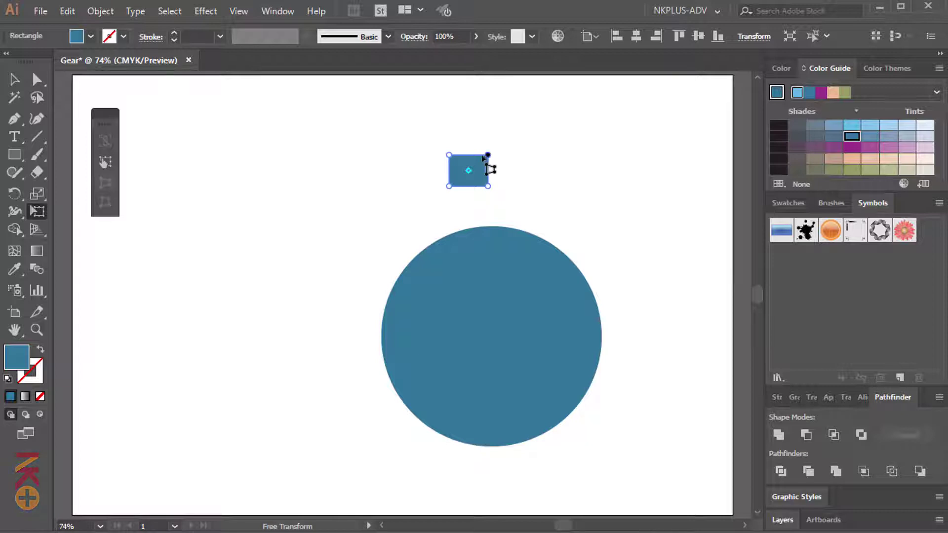
{"action": "left_click_drag", "start_coordinate": [489, 156], "coordinate": [483, 157]}
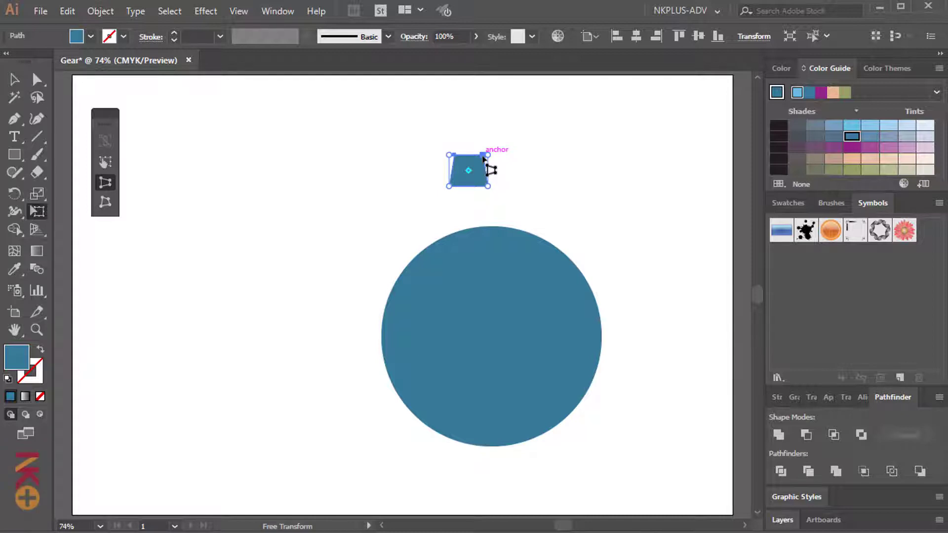
Round the trapezoid's corners to 5 pt
{"action": "left_click", "coordinate": [41, 81]}
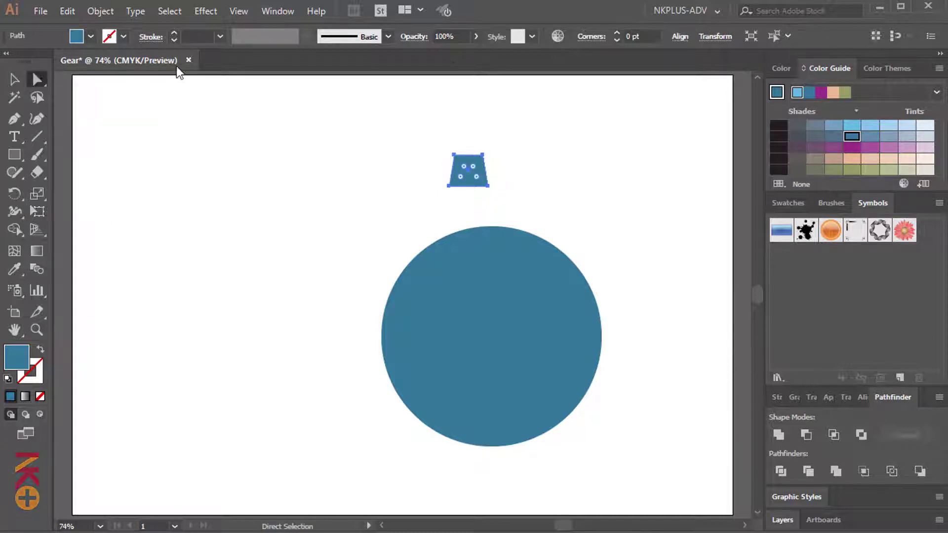
{"action": "left_click", "coordinate": [640, 36]}
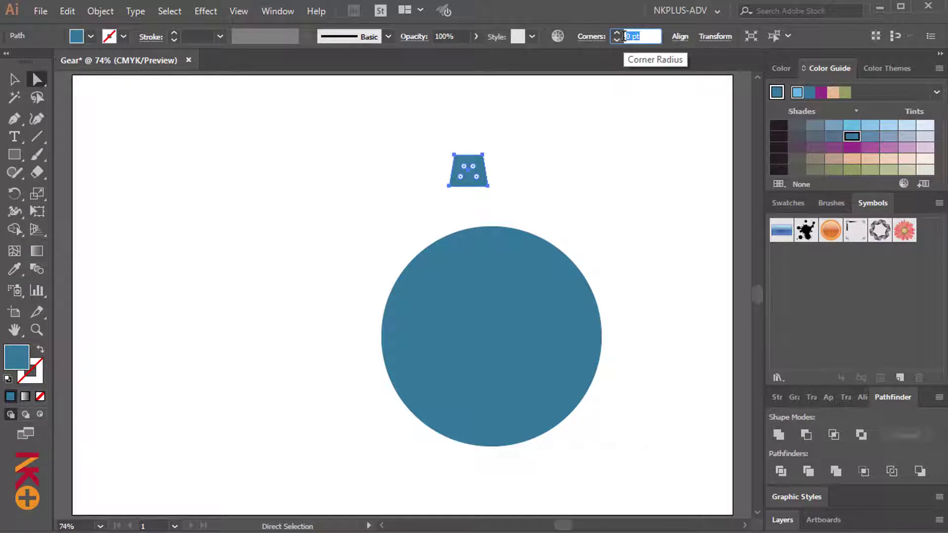
{"action": "type", "text": "5"}
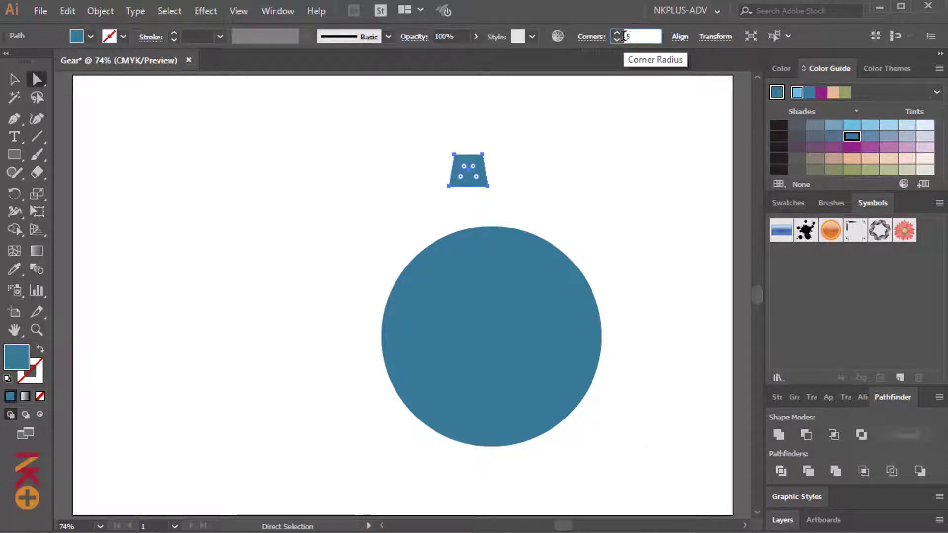
{"action": "key", "text": "Tab"}
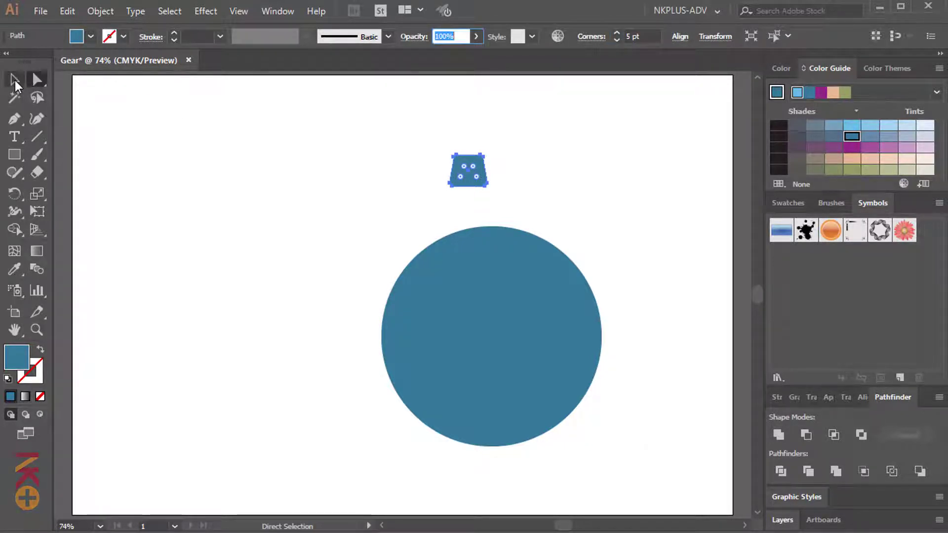
{"action": "key", "text": "Escape"}
{"action": "key", "text": "v"}
{"action": "left_click", "coordinate": [282, 193]}
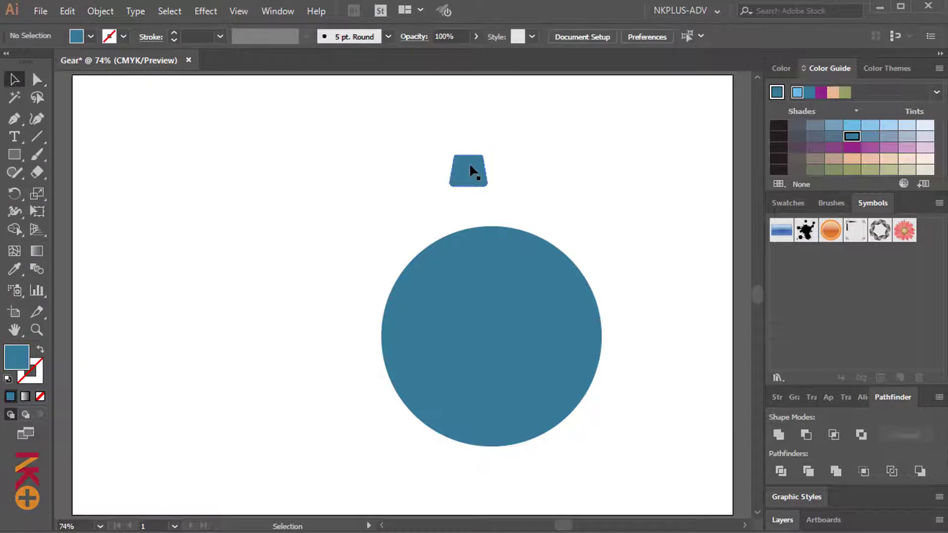
Move the trapezoid onto the circle's top centre, nudge it up slightly, and keep it selected
{"action": "left_click_drag", "start_coordinate": [469, 166], "coordinate": [493, 226]}
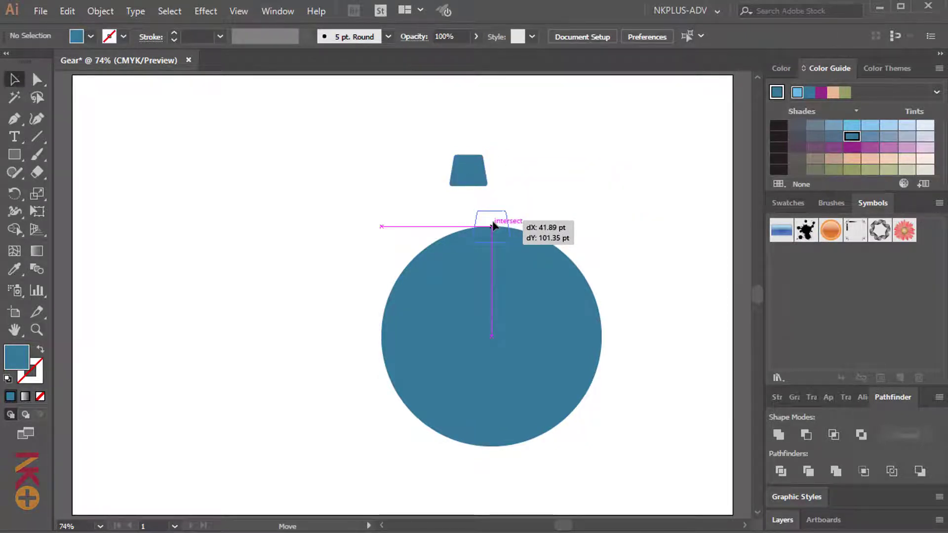
{"action": "left_click_drag", "start_coordinate": [493, 226], "coordinate": [493, 226]}
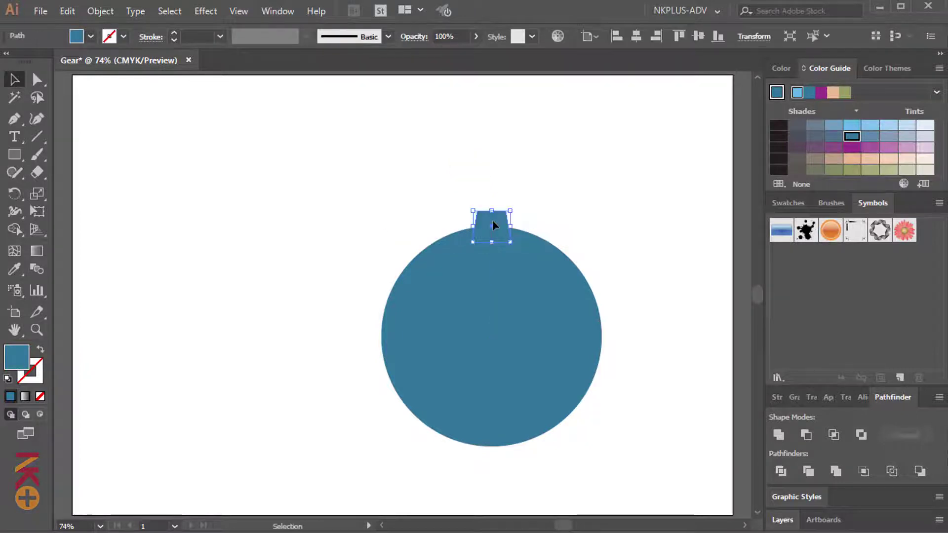
{"action": "key", "text": "Up"}
{"action": "key", "text": "Up"}
{"action": "key", "text": "Up"}
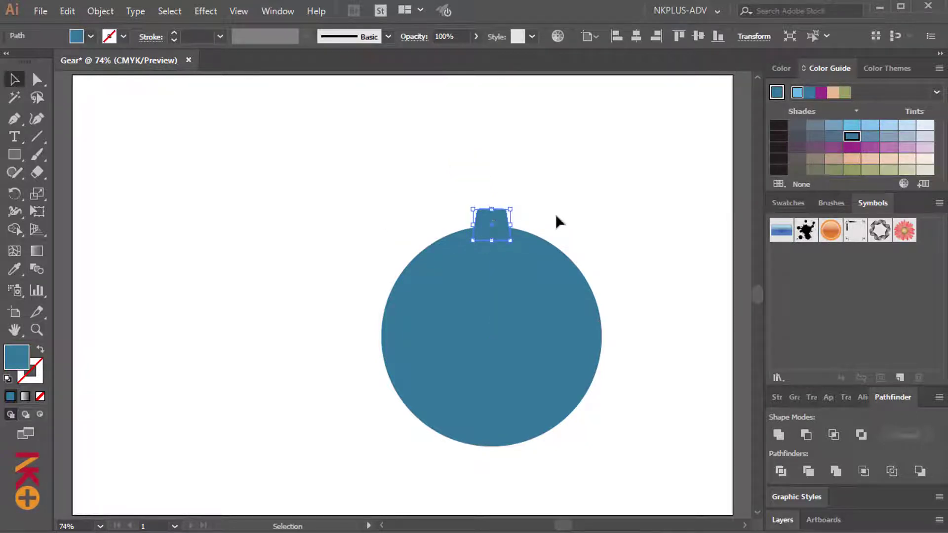
{"action": "left_click", "coordinate": [595, 214]}
{"action": "left_click", "coordinate": [496, 215]}
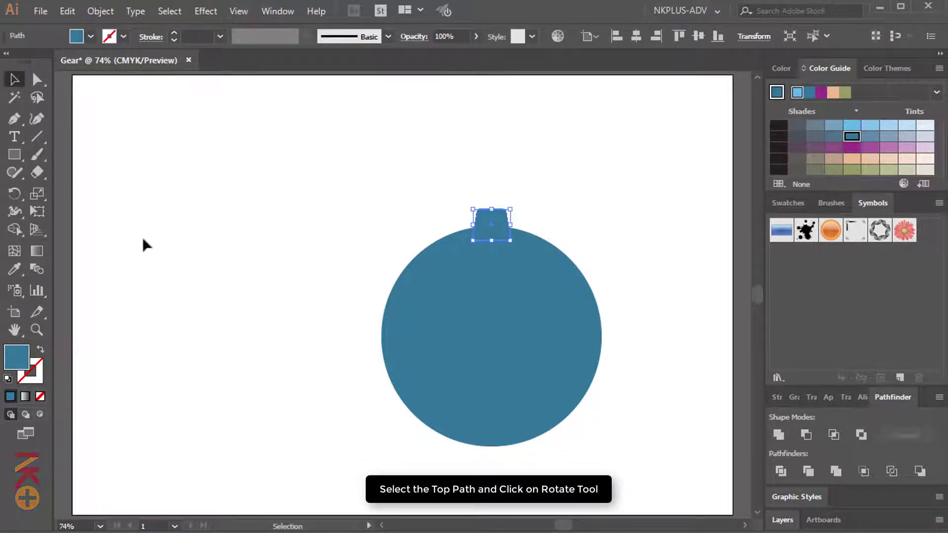
Copy the tooth around the circle's centre at 360/12 degrees, repeating with Ctrl+D
{"action": "left_click", "coordinate": [16, 193]}
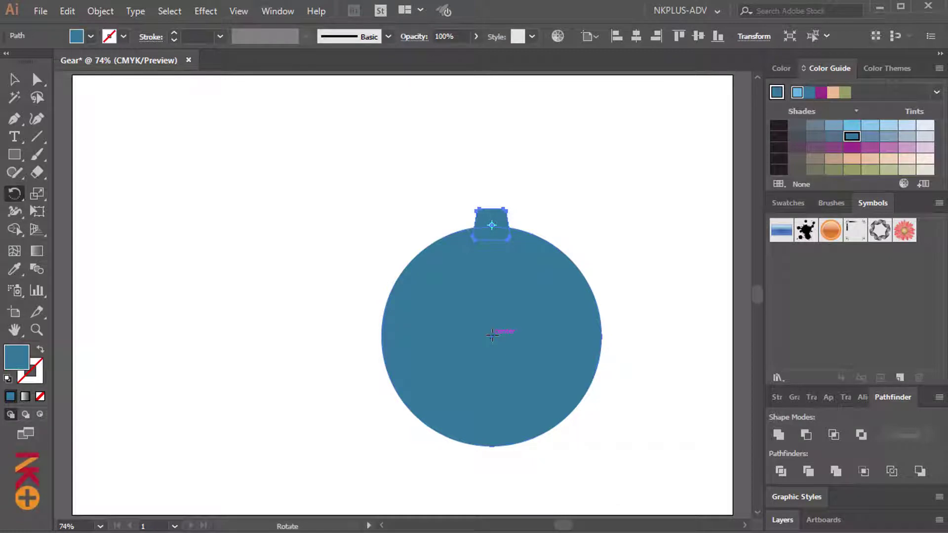
{"action": "left_click", "coordinate": [492, 336], "text": "alt"}
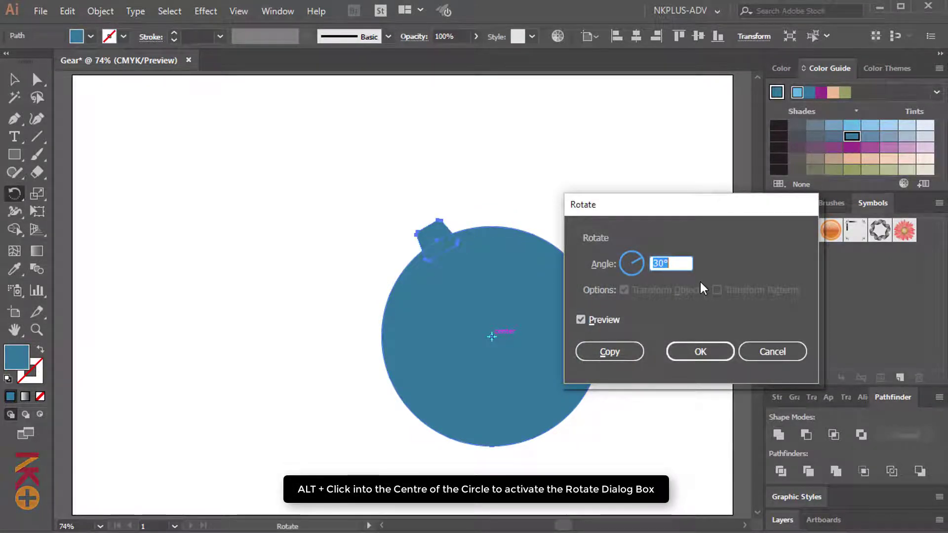
{"action": "type", "text": "360/12"}
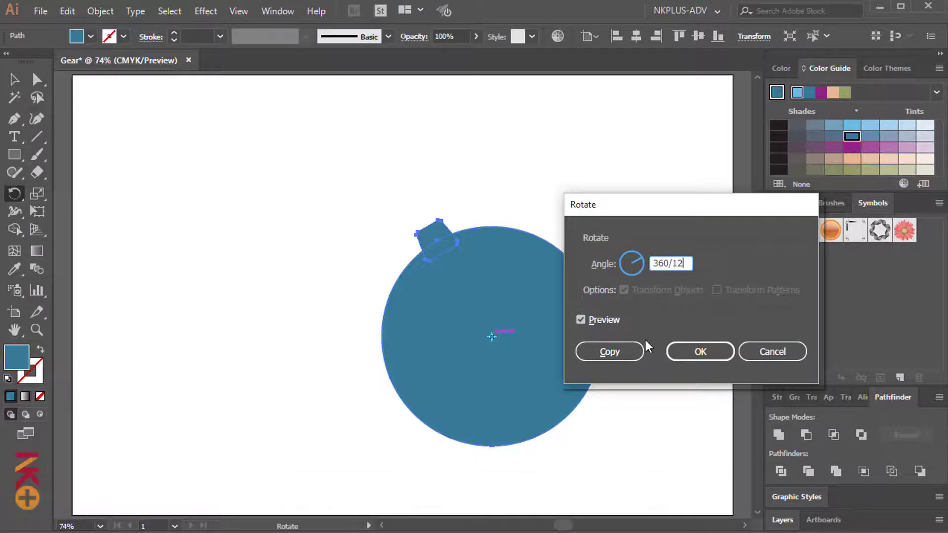
{"action": "left_click", "coordinate": [625, 352]}
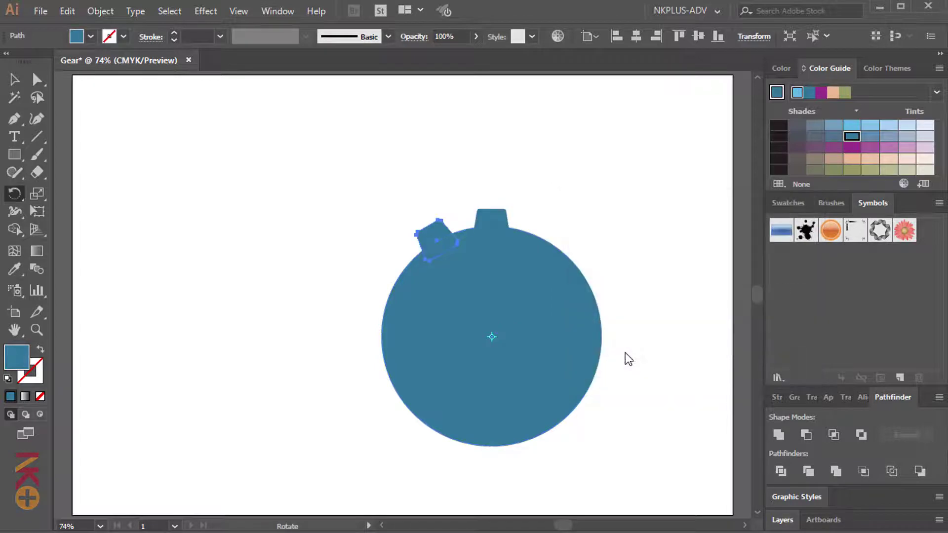
{"action": "key", "text": "ctrl+d"}
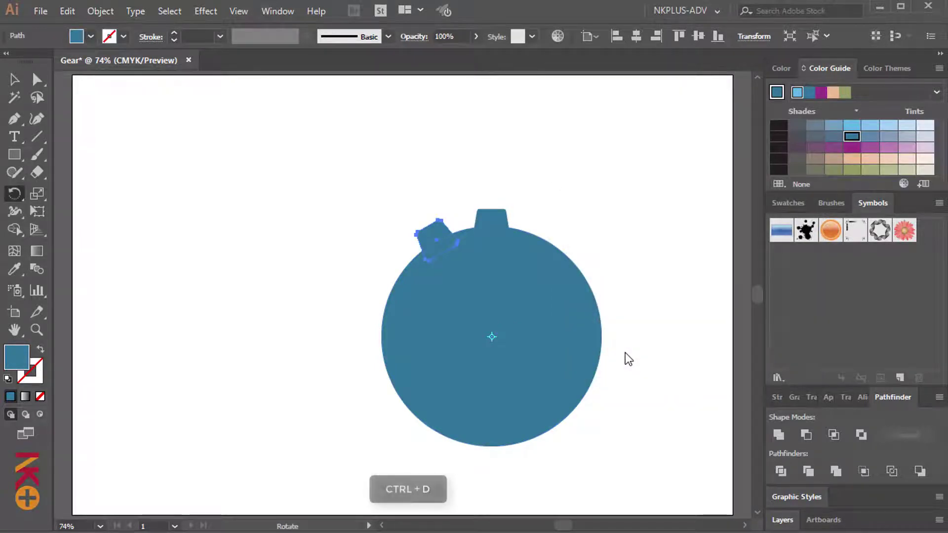
{"action": "key", "text": "ctrl+d"}
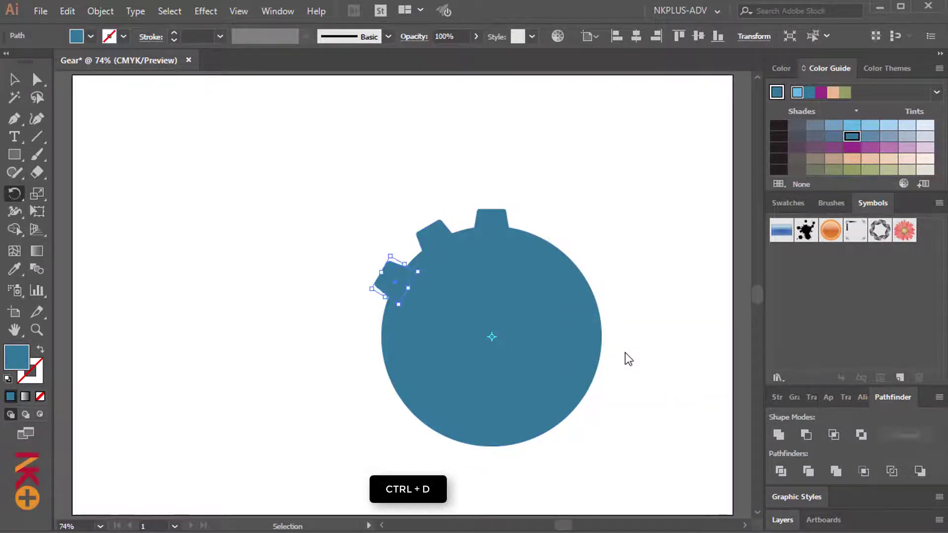
{"action": "key", "text": "ctrl+d"}
{"action": "key", "text": "ctrl+d"}
{"action": "key", "text": "ctrl+d"}
{"action": "key", "text": "ctrl+d"}
{"action": "key", "text": "ctrl+d"}
{"action": "key", "text": "ctrl+d"}
{"action": "key", "text": "ctrl+d"}
{"action": "key", "text": "ctrl+d"}
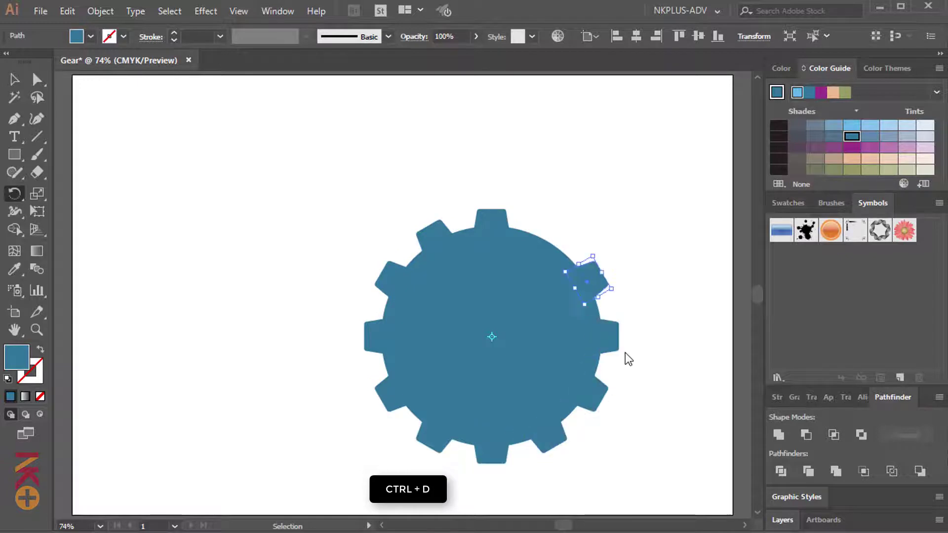
{"action": "key", "text": "ctrl+d"}
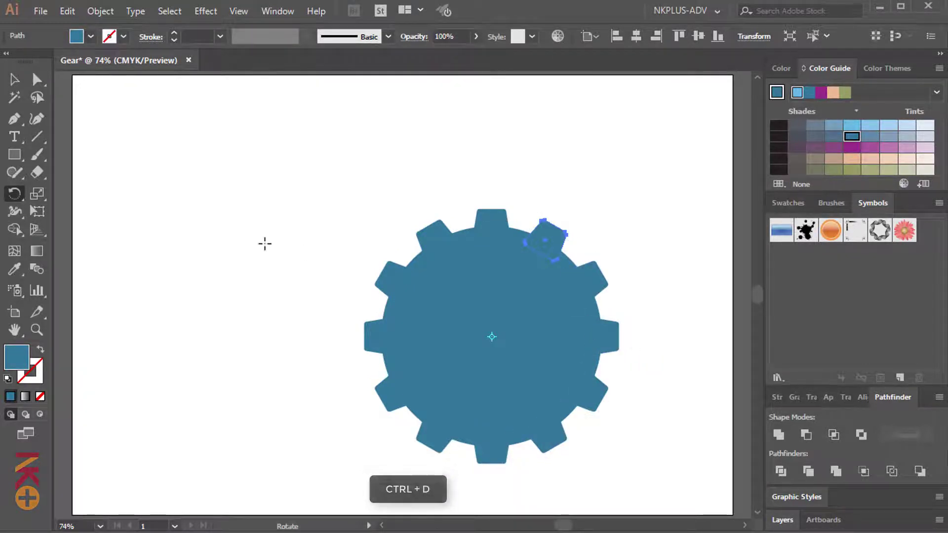
{"action": "left_click", "coordinate": [14, 80]}
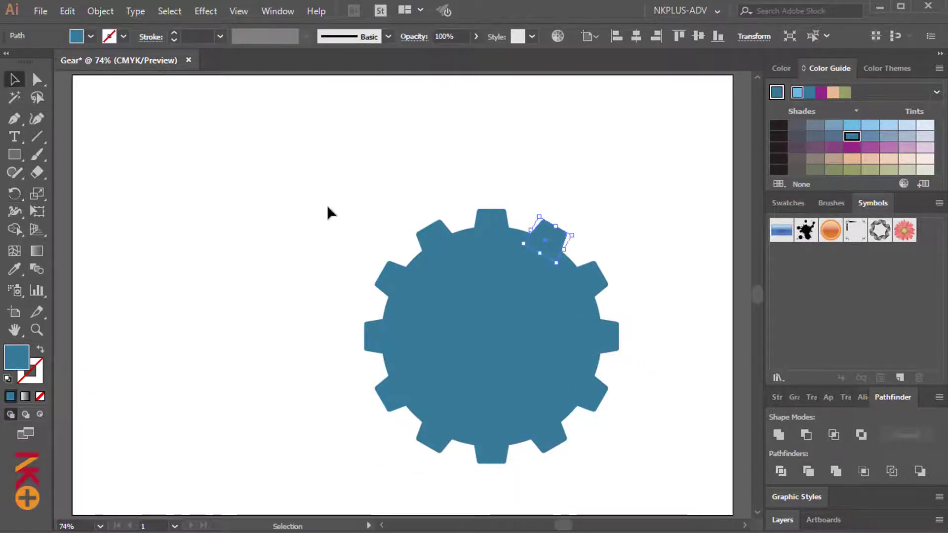
Merge the circle and all twelve teeth into one gear shape
{"action": "left_click_drag", "start_coordinate": [327, 206], "coordinate": [655, 484]}
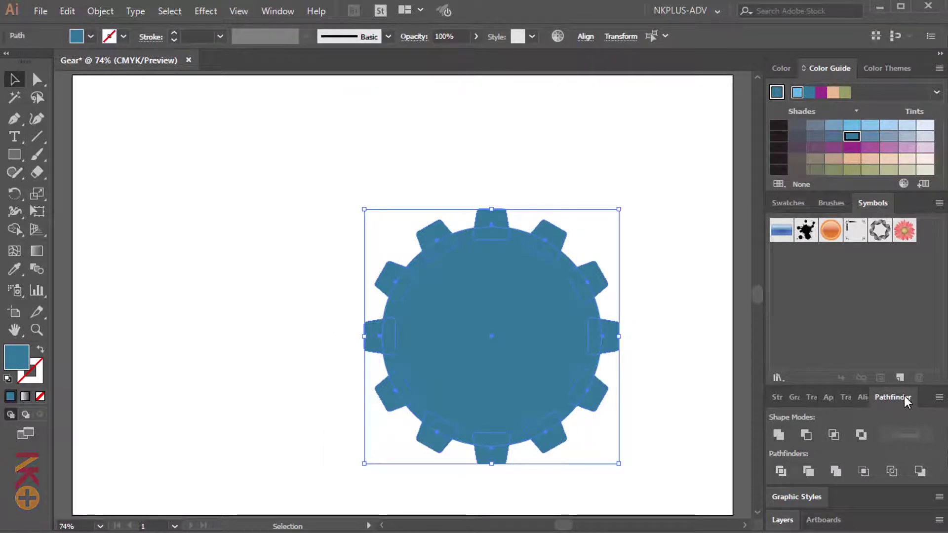
{"action": "left_click", "coordinate": [268, 9]}
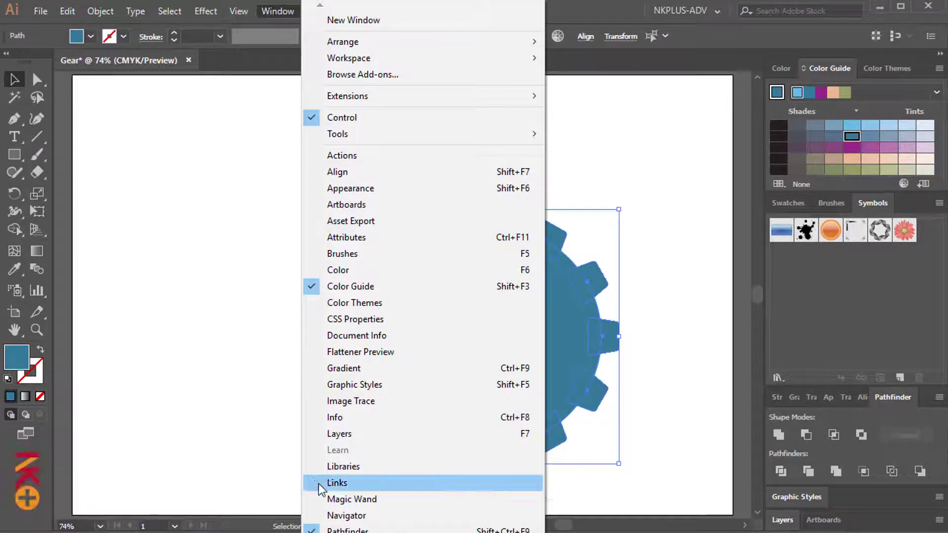
{"action": "left_click", "coordinate": [277, 13]}
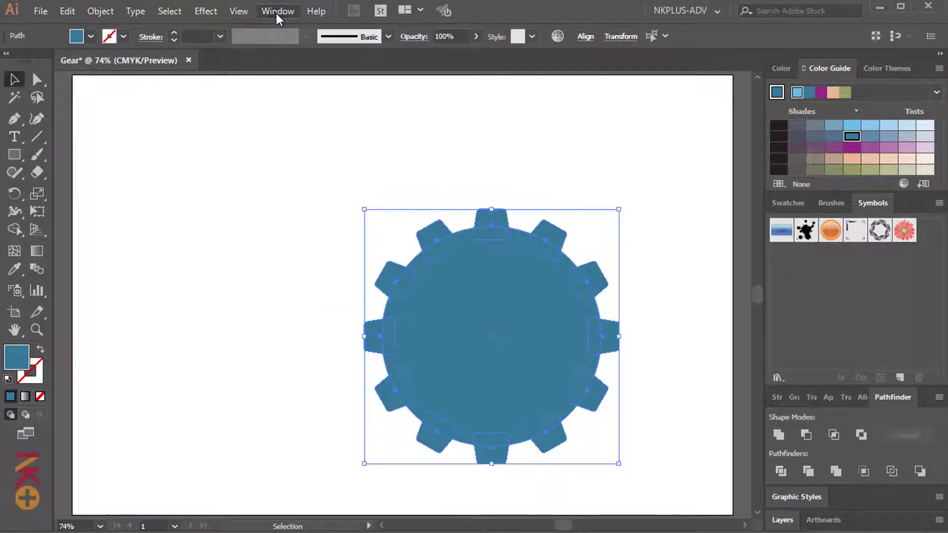
{"action": "left_click", "coordinate": [782, 435]}
Centre the merged gear horizontally and vertically on the artboard
{"action": "left_click", "coordinate": [659, 280]}
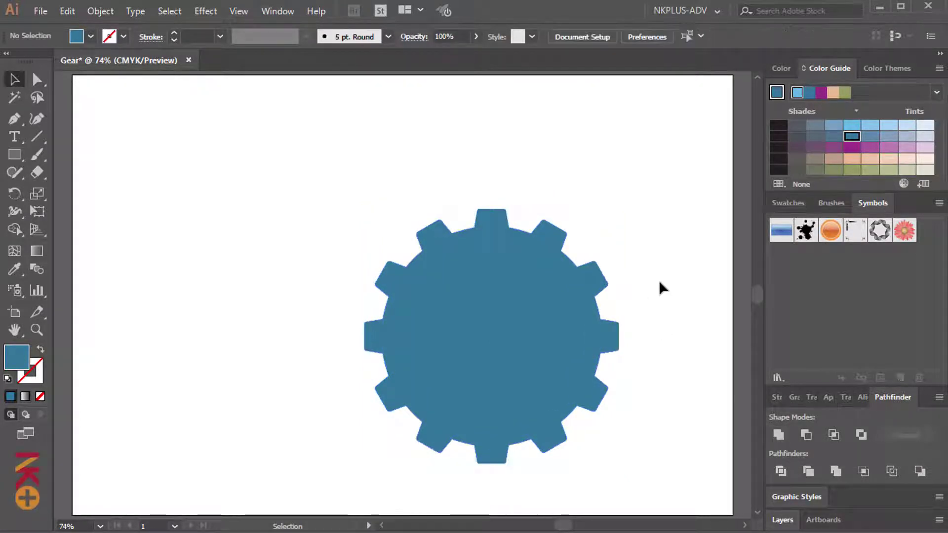
{"action": "left_click", "coordinate": [506, 304]}
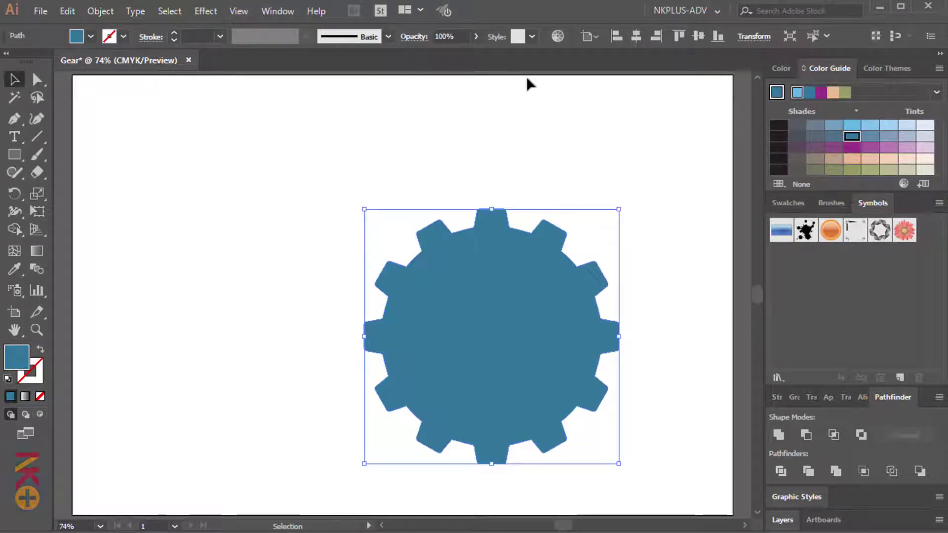
{"action": "left_click", "coordinate": [638, 37]}
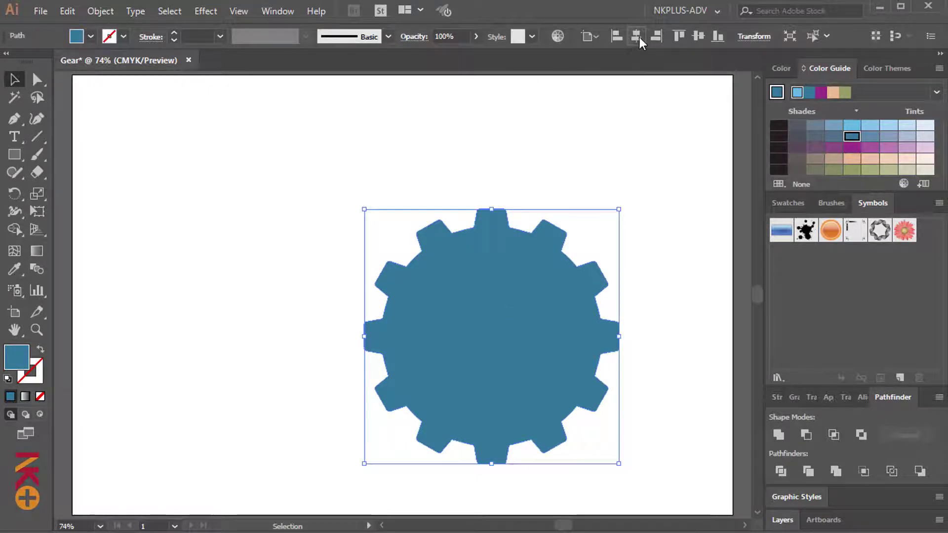
{"action": "left_click", "coordinate": [699, 37]}
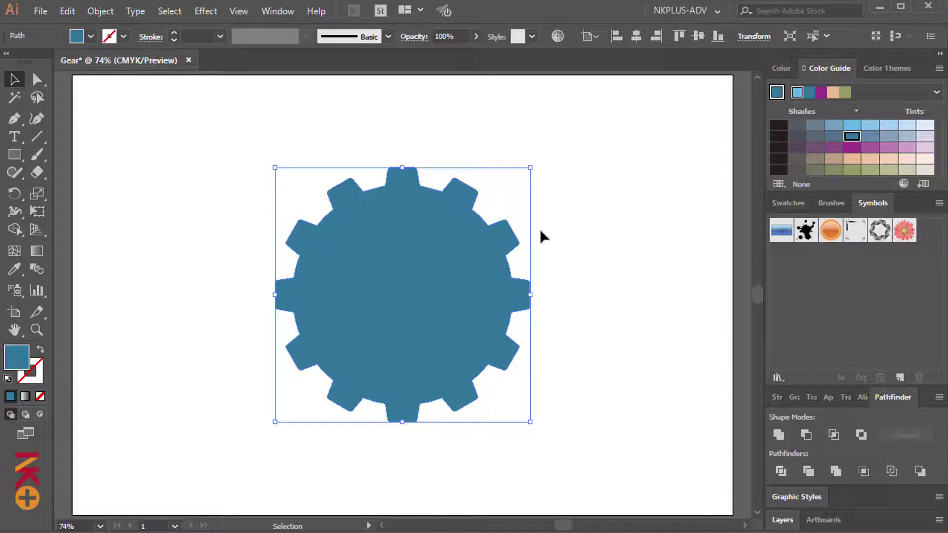
{"action": "left_click", "coordinate": [582, 220]}
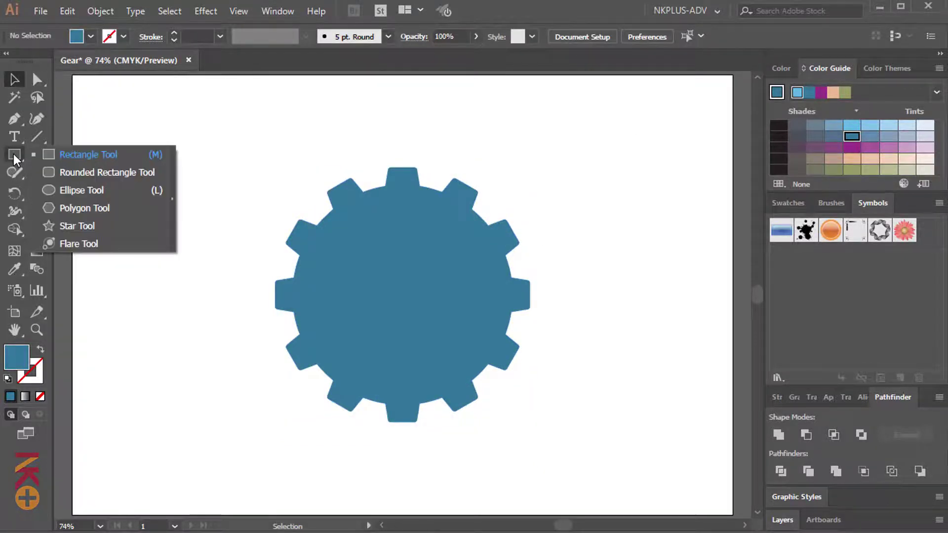
Create a 300 × 300 pt circle with the Ellipse Tool
{"action": "left_click_drag", "start_coordinate": [15, 158], "coordinate": [63, 189]}
{"action": "left_click", "coordinate": [175, 175]}
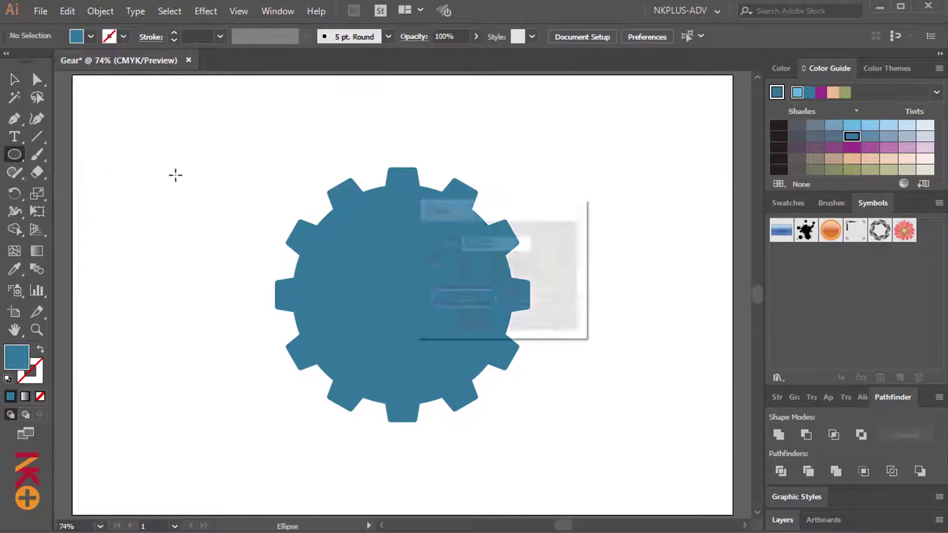
{"action": "type", "text": "300"}
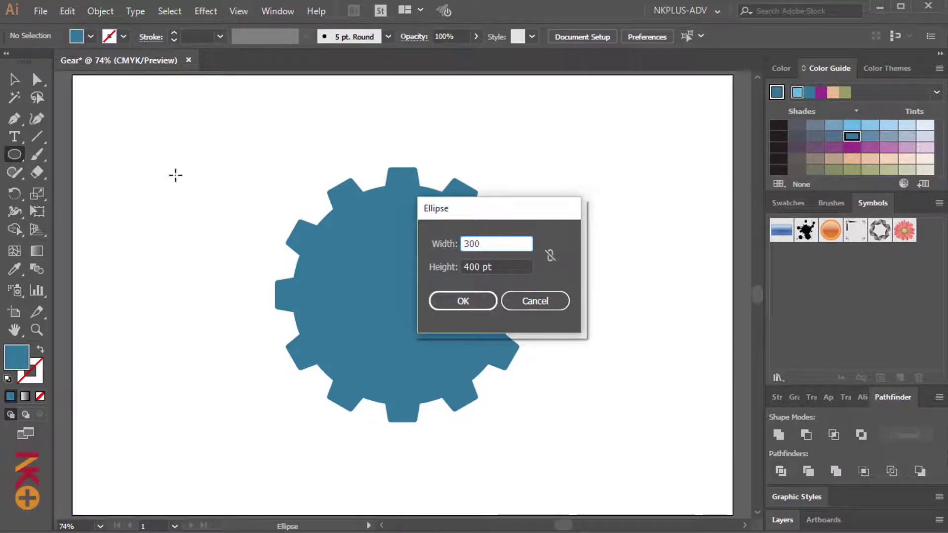
{"action": "key", "text": "Tab"}
{"action": "type", "text": "300"}
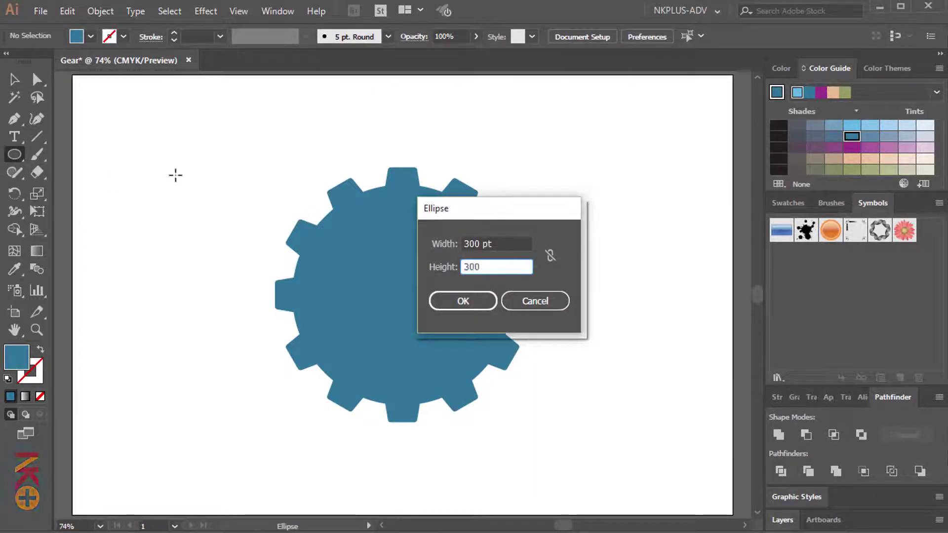
{"action": "key", "text": "Tab"}
{"action": "left_click", "coordinate": [447, 303]}
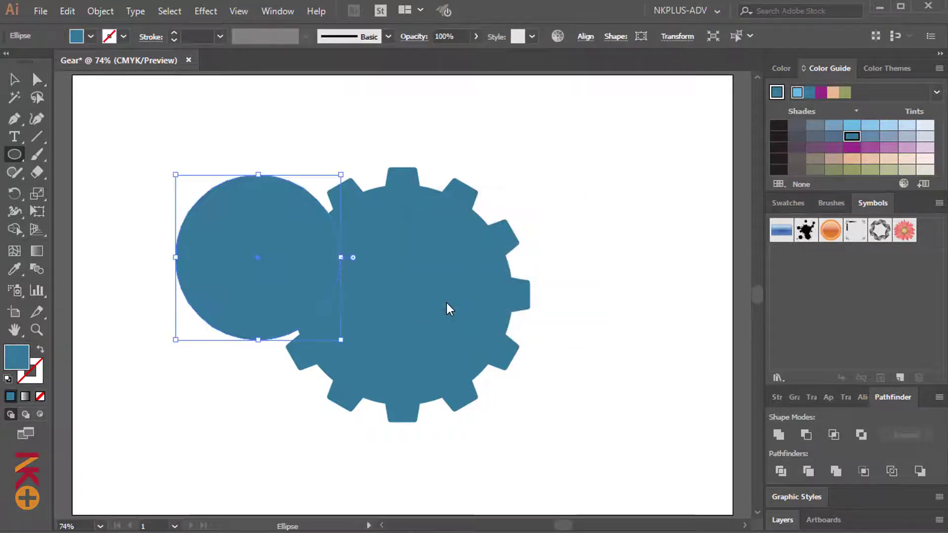
{"action": "left_click", "coordinate": [15, 79]}
Centre the 300 pt circle on the gear and subtract it with Minus Front
{"action": "left_click_drag", "start_coordinate": [221, 128], "coordinate": [406, 294]}
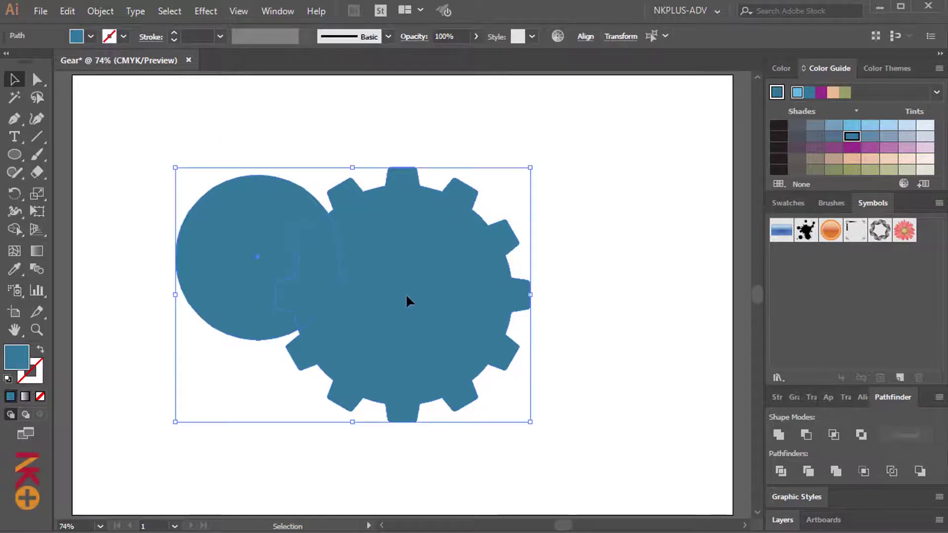
{"action": "left_click", "coordinate": [585, 36]}
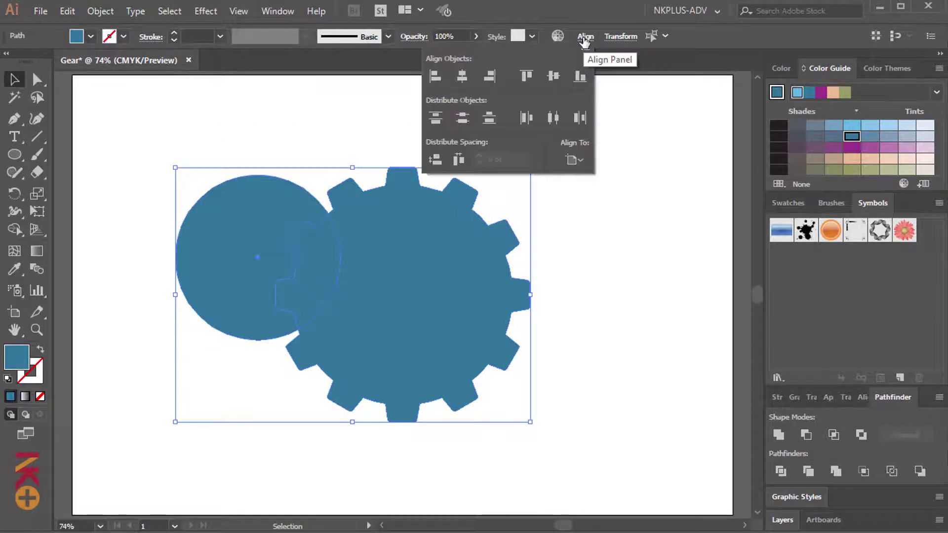
{"action": "left_click", "coordinate": [464, 75]}
{"action": "left_click", "coordinate": [555, 77]}
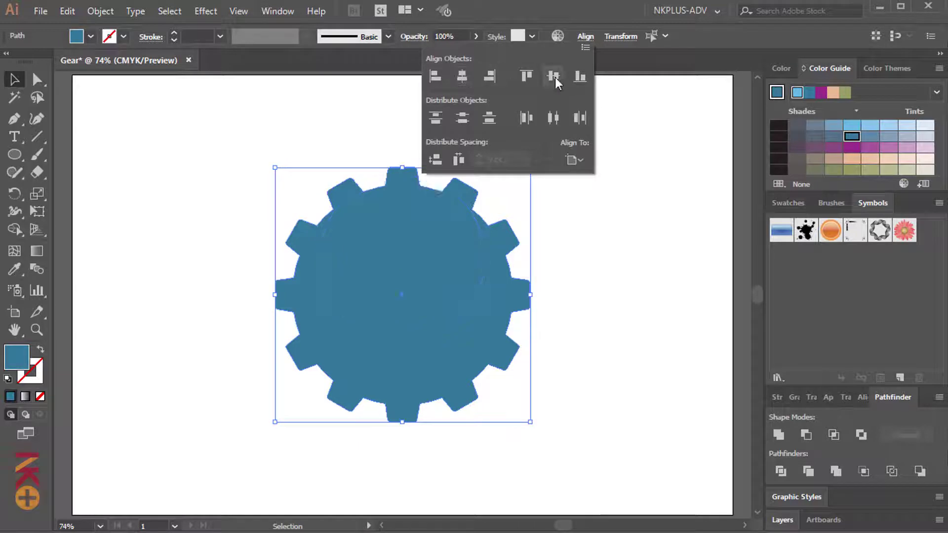
{"action": "left_click", "coordinate": [653, 253]}
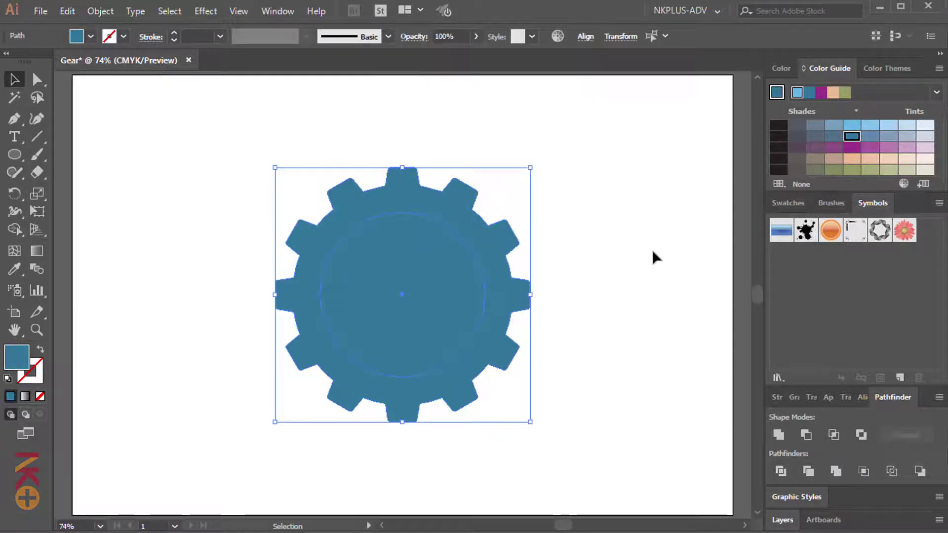
{"action": "left_click", "coordinate": [597, 214]}
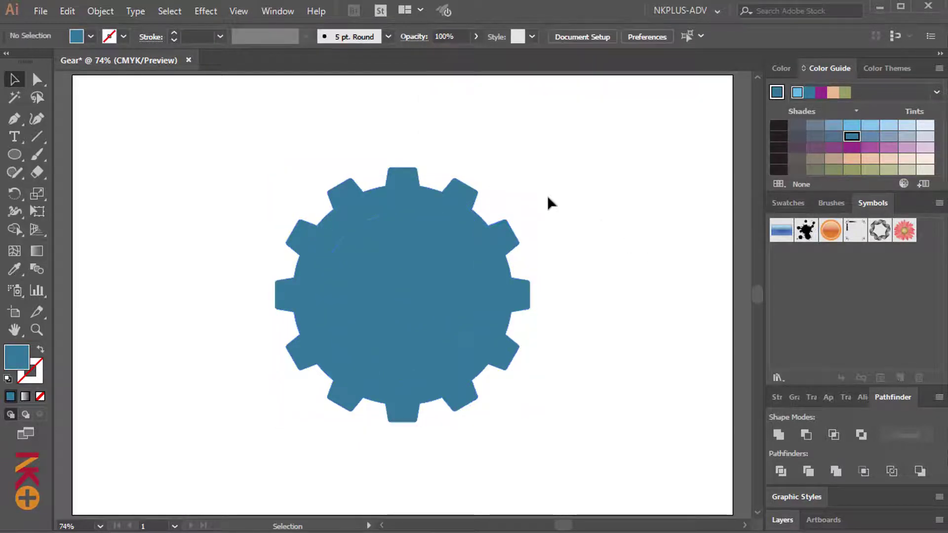
{"action": "left_click_drag", "start_coordinate": [510, 177], "coordinate": [378, 332]}
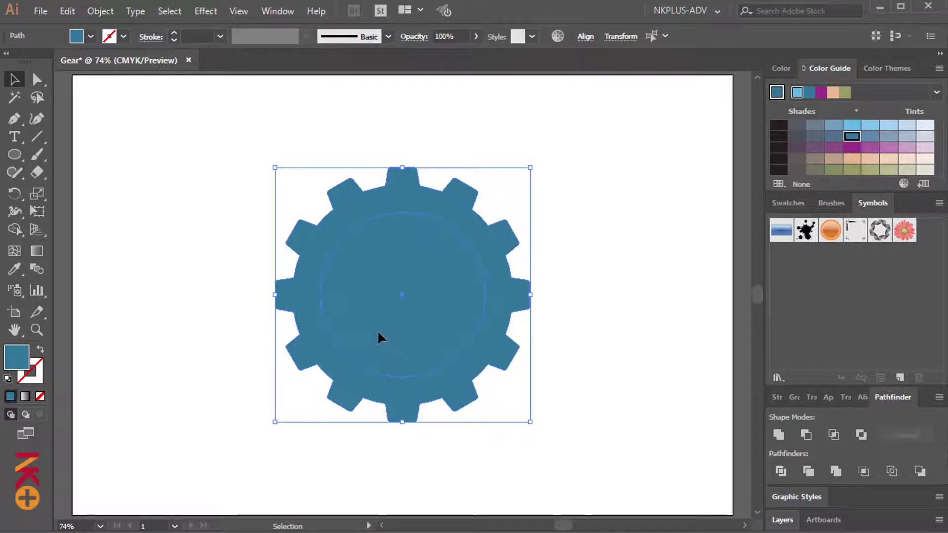
{"action": "left_click", "coordinate": [808, 434]}
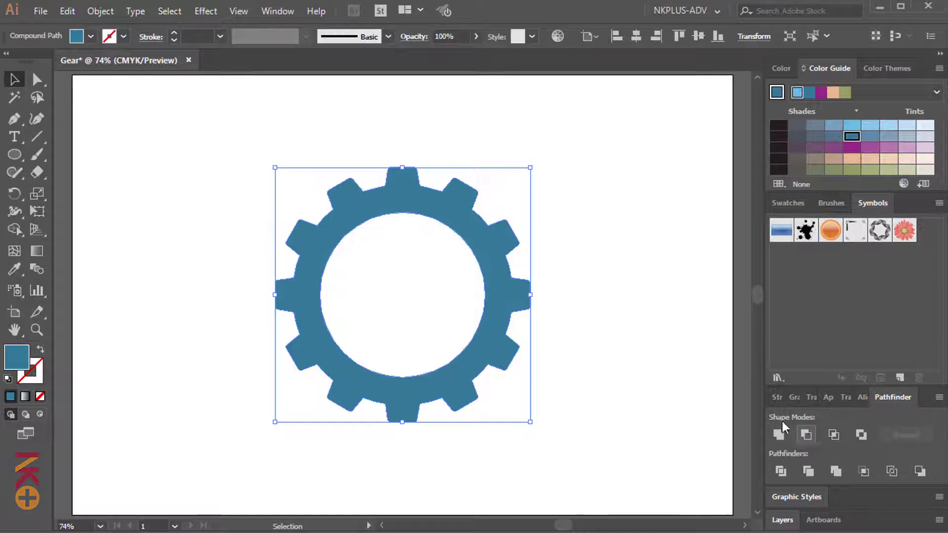
{"action": "left_click", "coordinate": [589, 289]}
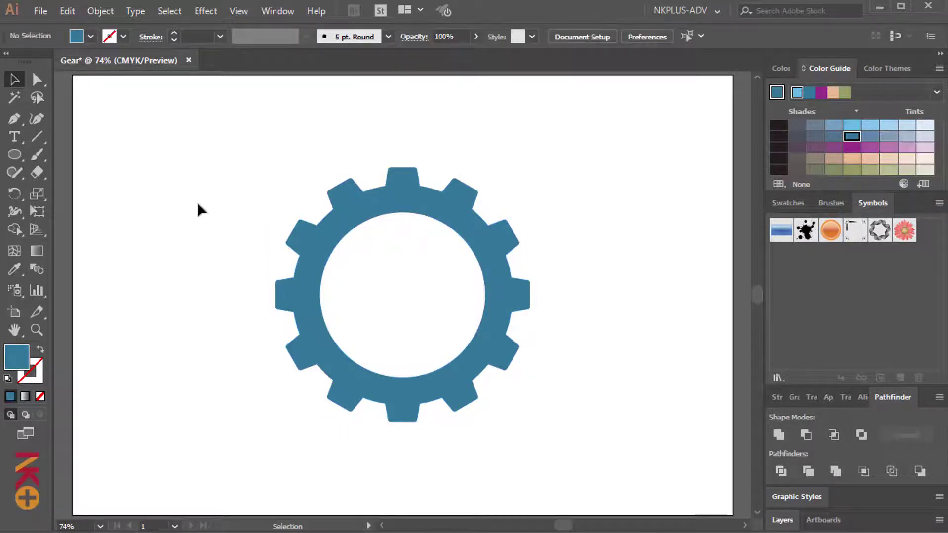
Create a 200 pt circle with the Ellipse Tool
{"action": "left_click", "coordinate": [15, 156]}
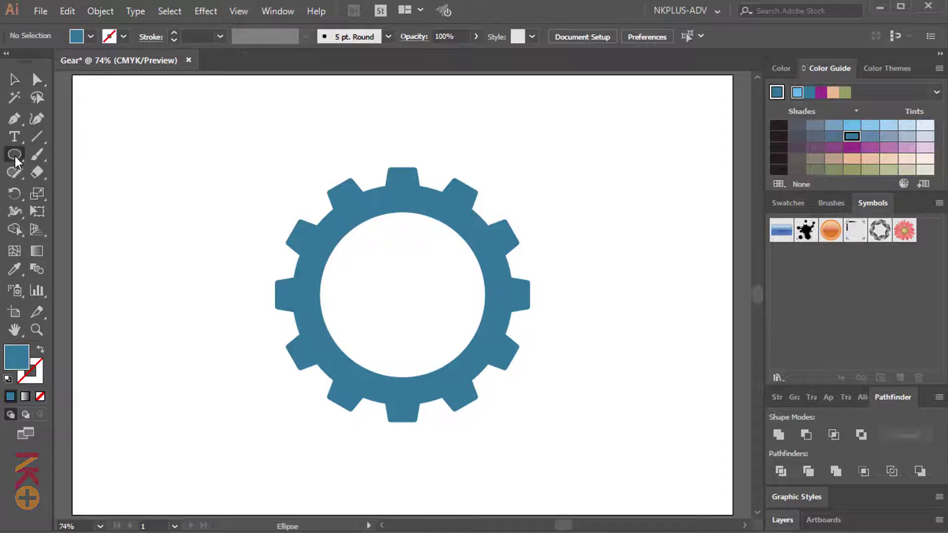
{"action": "left_click", "coordinate": [166, 156]}
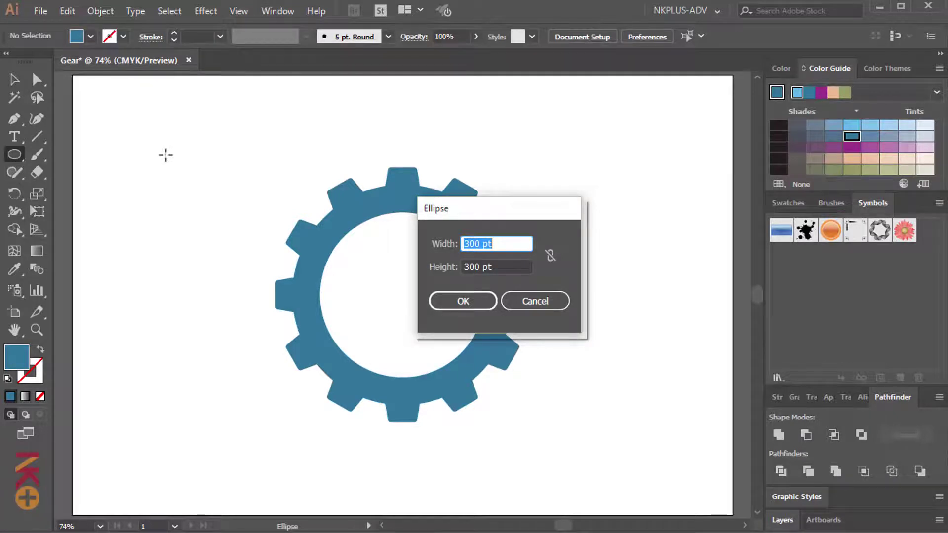
{"action": "type", "text": "200"}
{"action": "key", "text": "Tab"}
{"action": "type", "text": "2"}
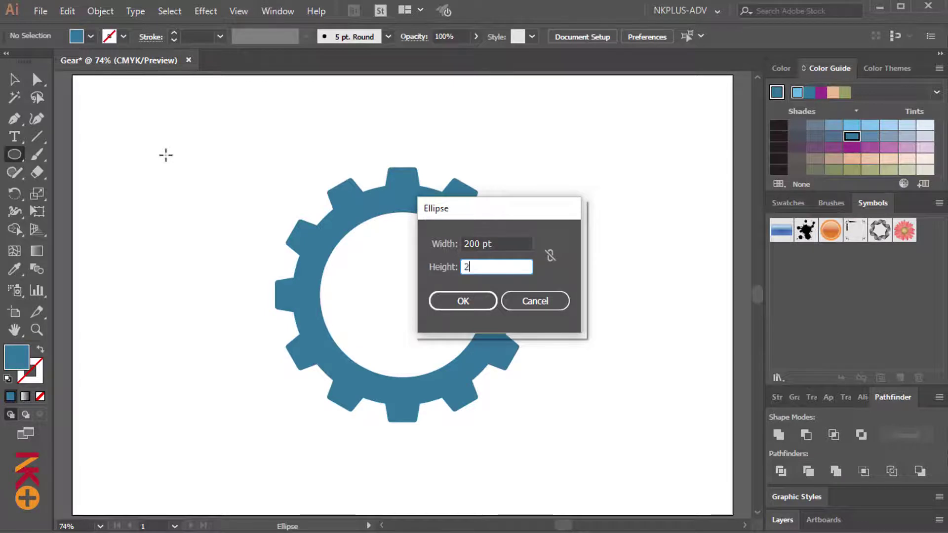
{"action": "left_click", "coordinate": [448, 299]}
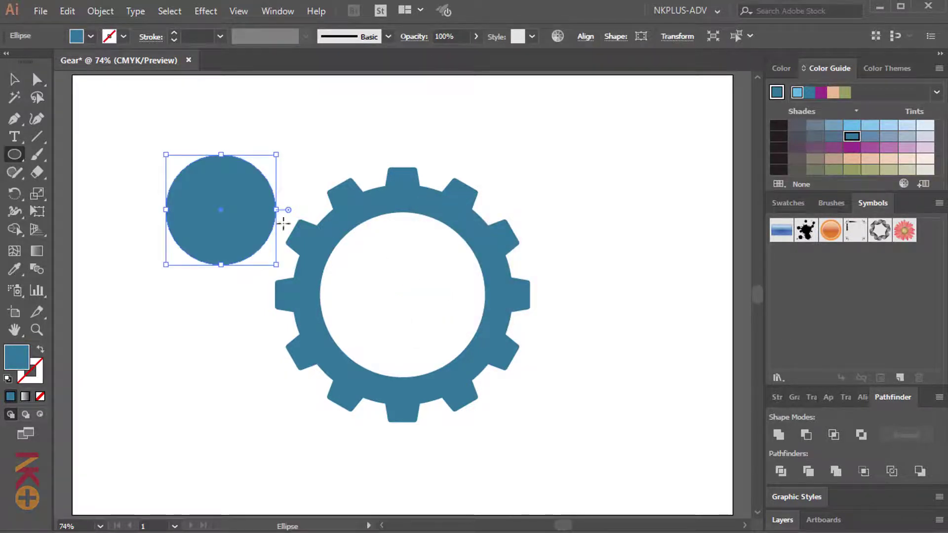
Make the circle an unfilled ring with a 16 pt blue stroke
{"action": "left_click", "coordinate": [40, 349]}
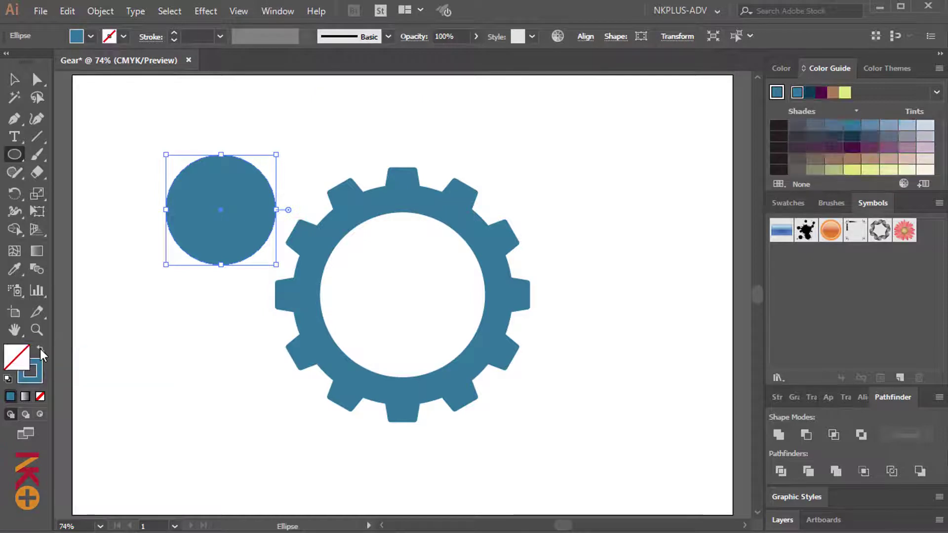
{"action": "left_click", "coordinate": [220, 37]}
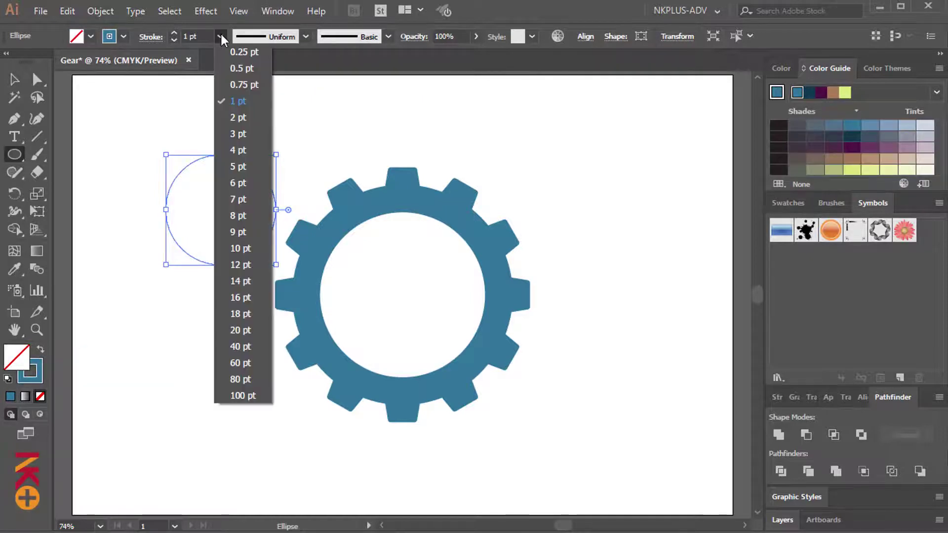
{"action": "left_click", "coordinate": [242, 301]}
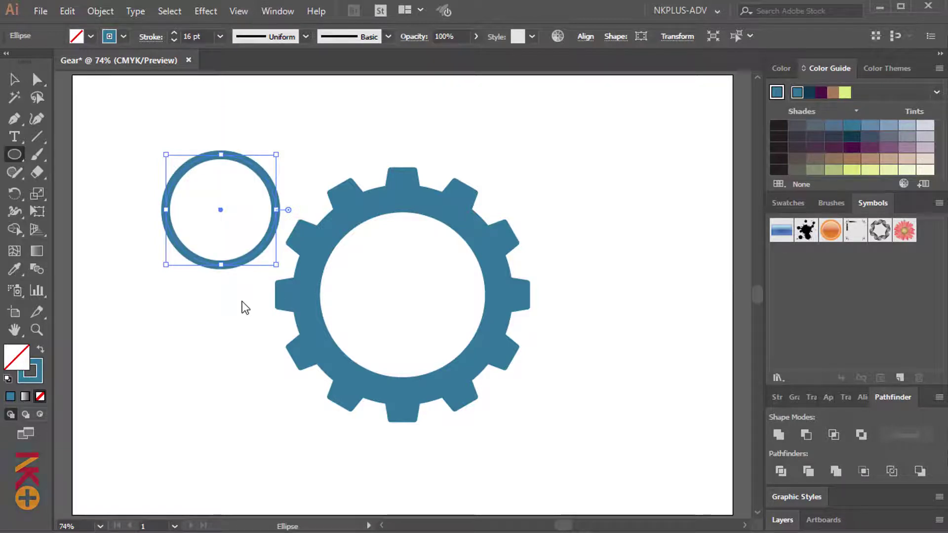
Make a concentric scaled copy of the ring at half size inside the original
{"action": "double_click", "coordinate": [37, 194]}
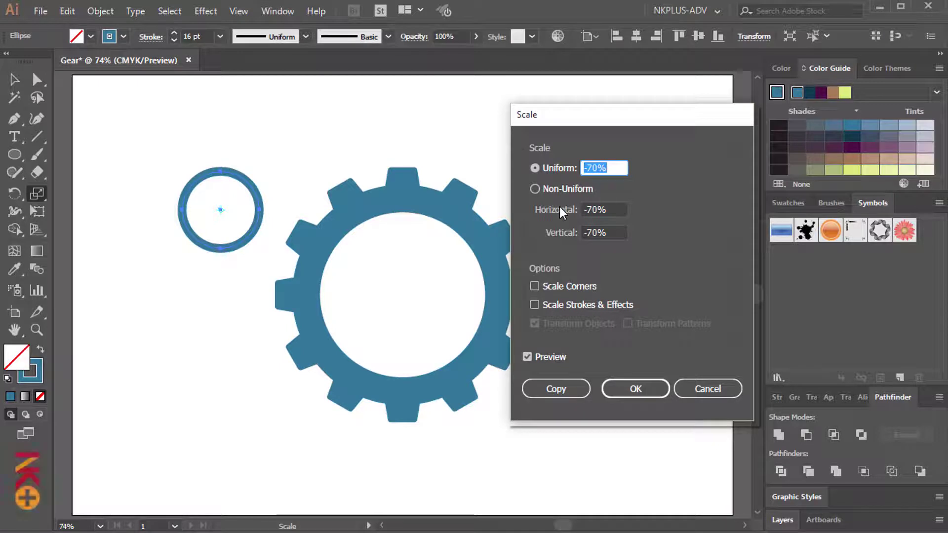
{"action": "type", "text": "-50"}
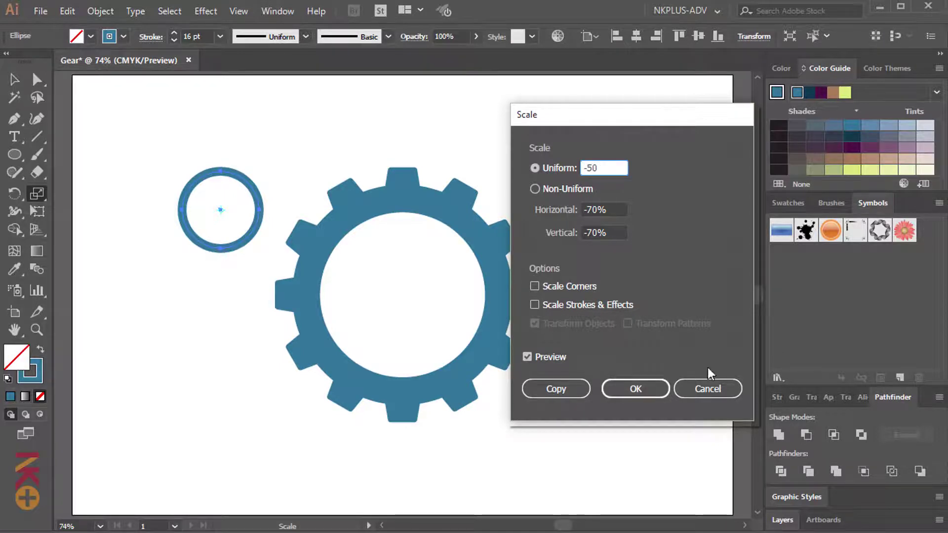
{"action": "left_click", "coordinate": [557, 389]}
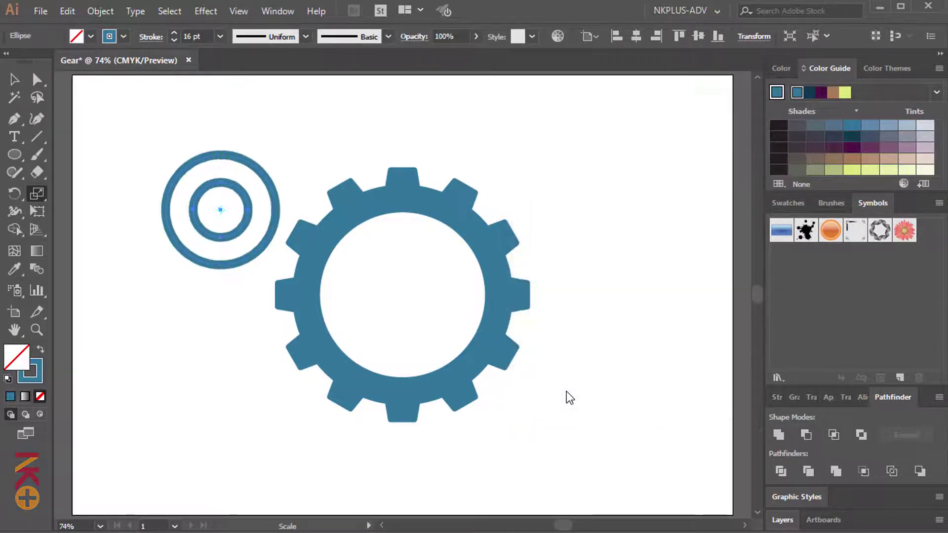
{"action": "key", "text": "v"}
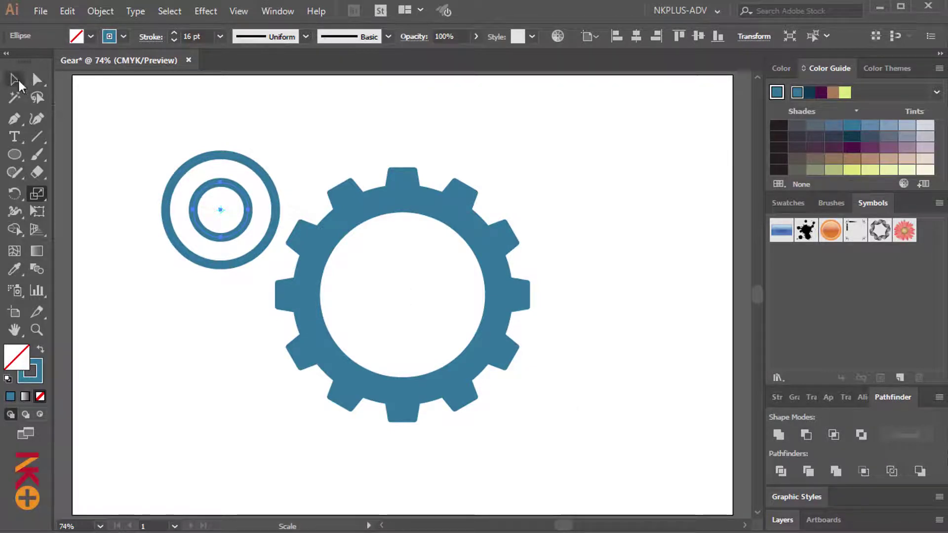
Set the inner ring's stroke to 18 pt, then select both rings
{"action": "left_click", "coordinate": [179, 132]}
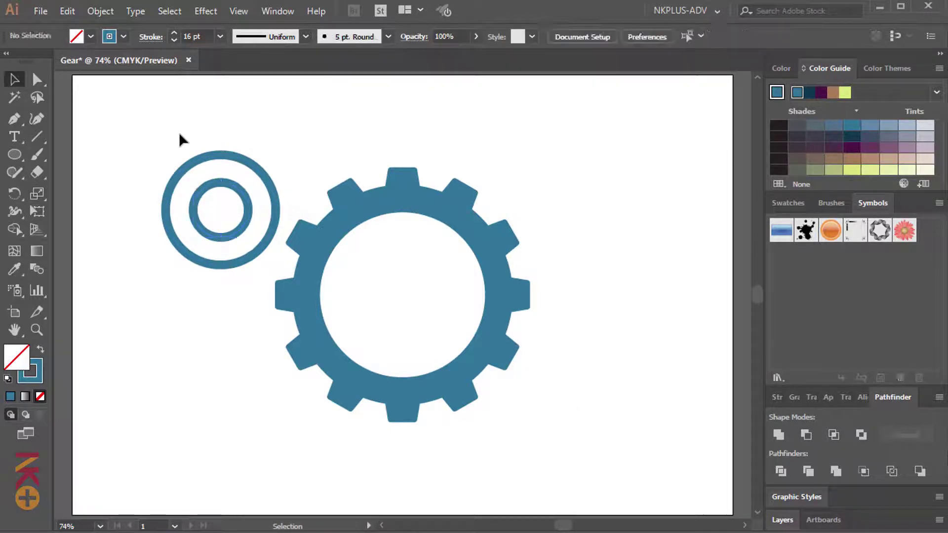
{"action": "left_click", "coordinate": [244, 197]}
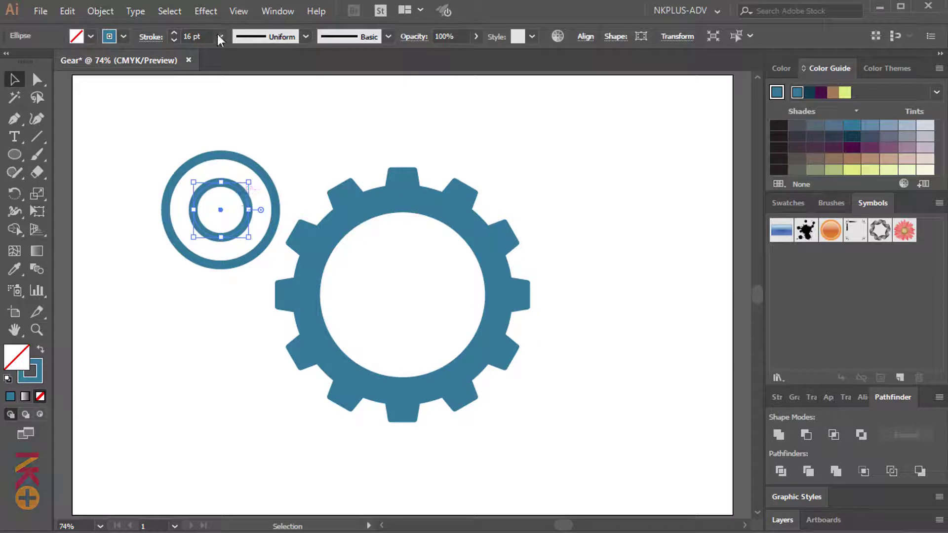
{"action": "left_click", "coordinate": [220, 35]}
{"action": "left_click", "coordinate": [249, 313]}
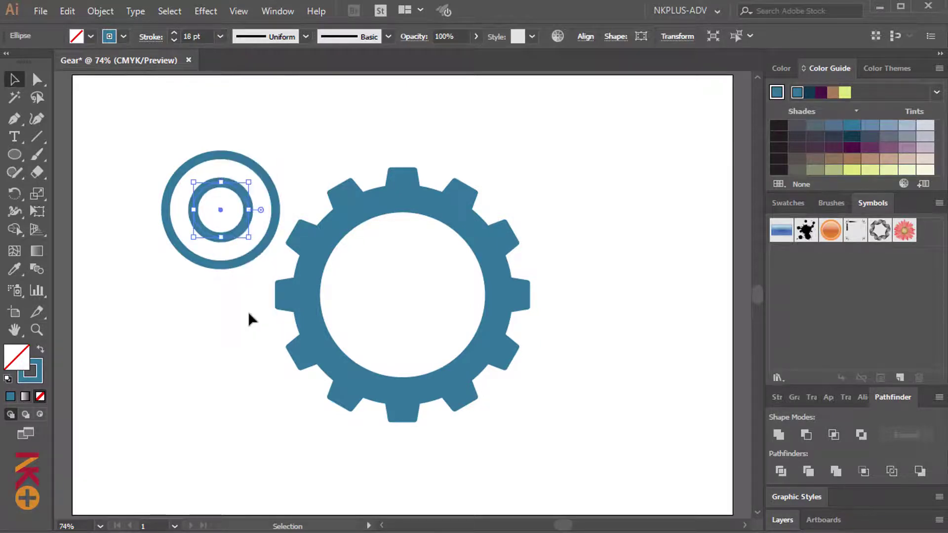
{"action": "left_click", "coordinate": [285, 167]}
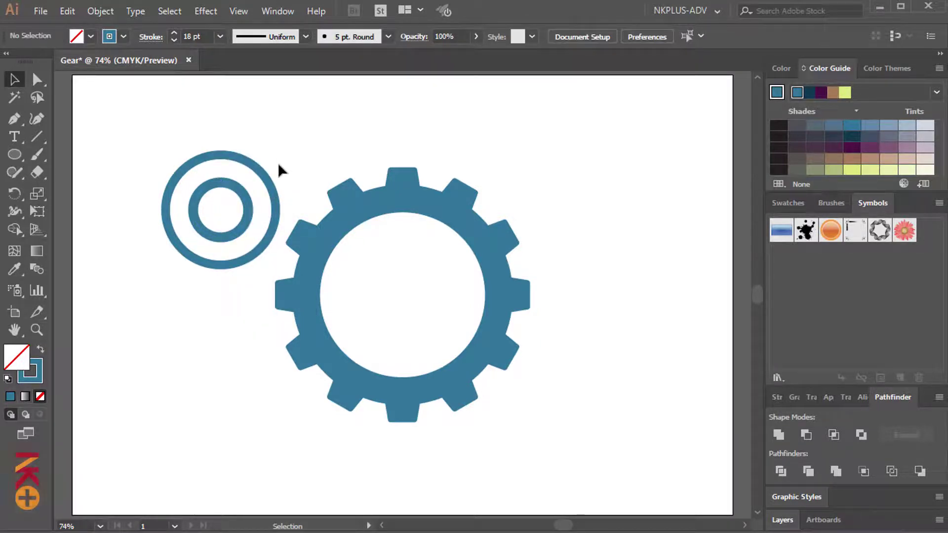
{"action": "left_click_drag", "start_coordinate": [178, 141], "coordinate": [229, 206]}
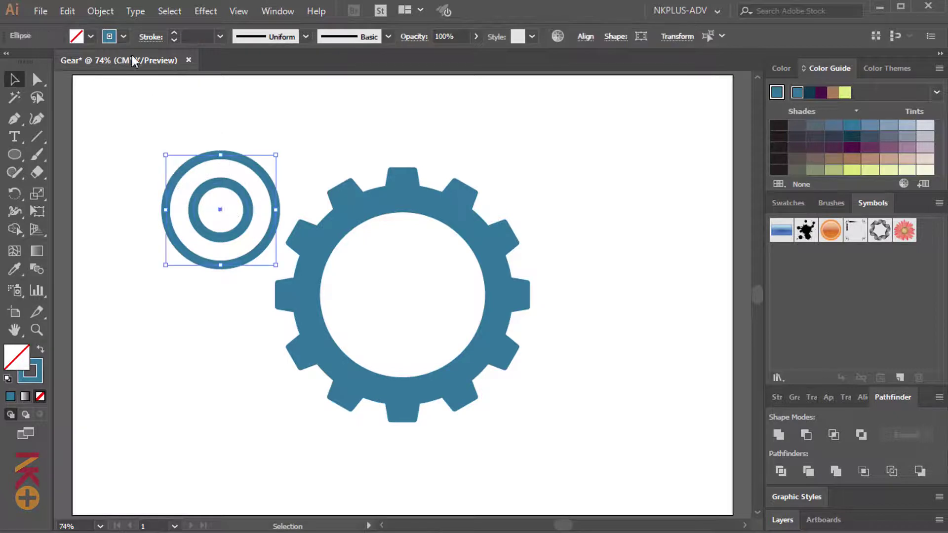
Expand the two rings' strokes into filled shapes with Object > Expand
{"action": "left_click", "coordinate": [108, 11]}
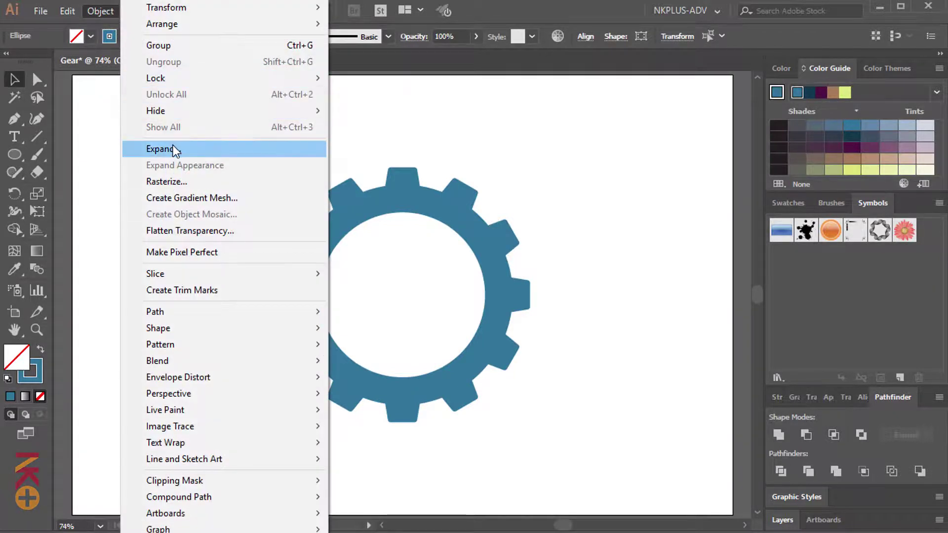
{"action": "left_click", "coordinate": [172, 147]}
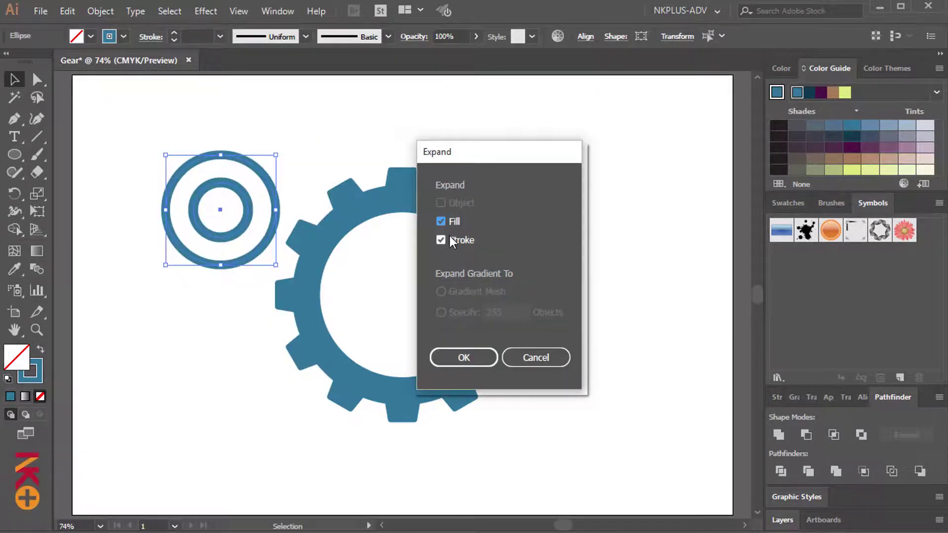
{"action": "left_click", "coordinate": [441, 221]}
{"action": "left_click", "coordinate": [473, 355]}
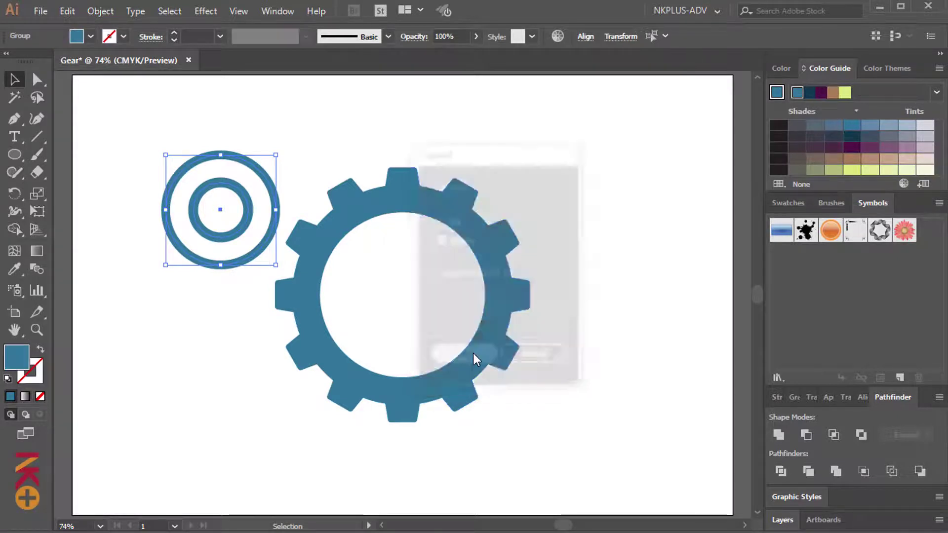
{"action": "left_click", "coordinate": [218, 123]}
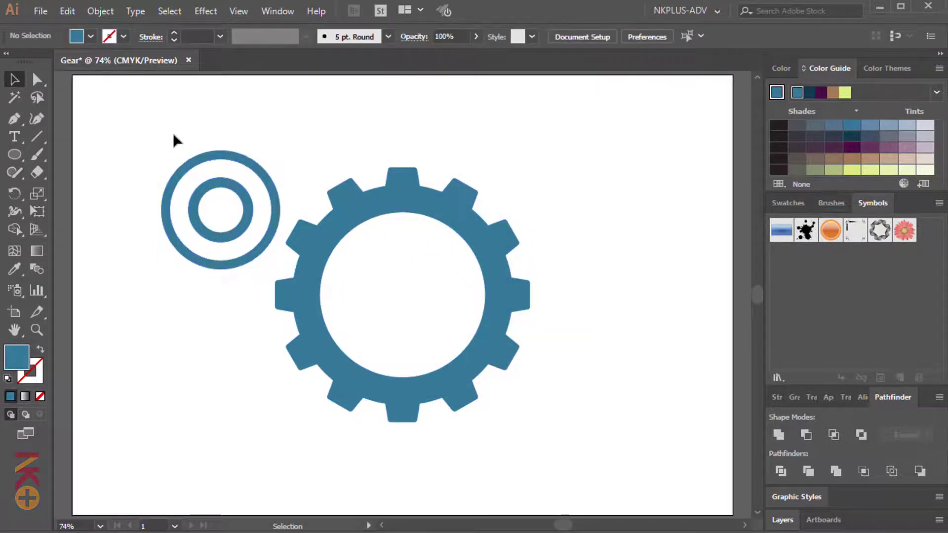
Centre the rings horizontally and vertically on the gear
{"action": "left_click_drag", "start_coordinate": [173, 135], "coordinate": [444, 375]}
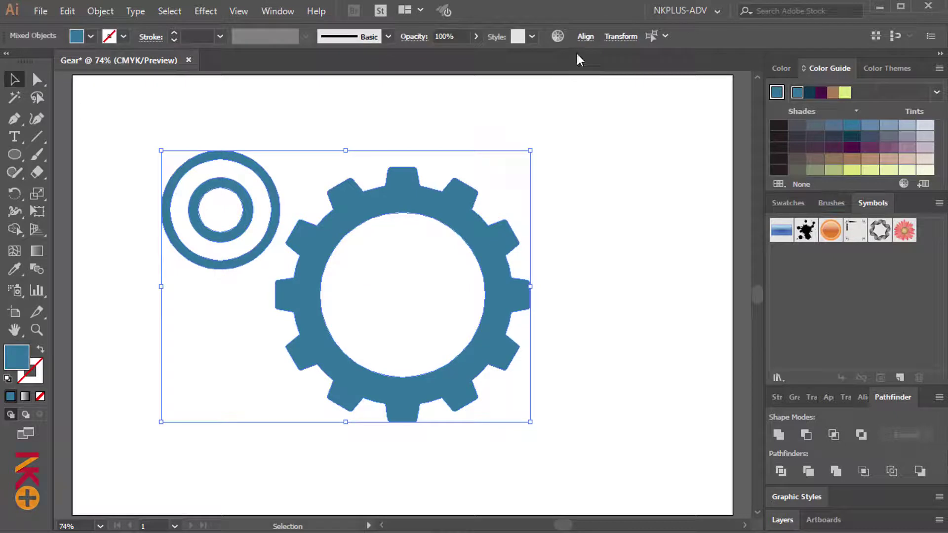
{"action": "left_click", "coordinate": [586, 39]}
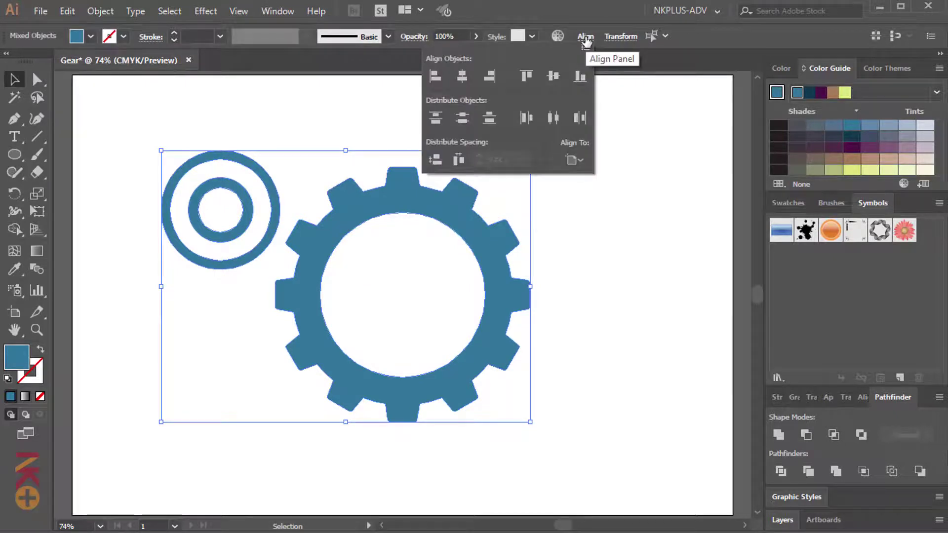
{"action": "left_click", "coordinate": [463, 75]}
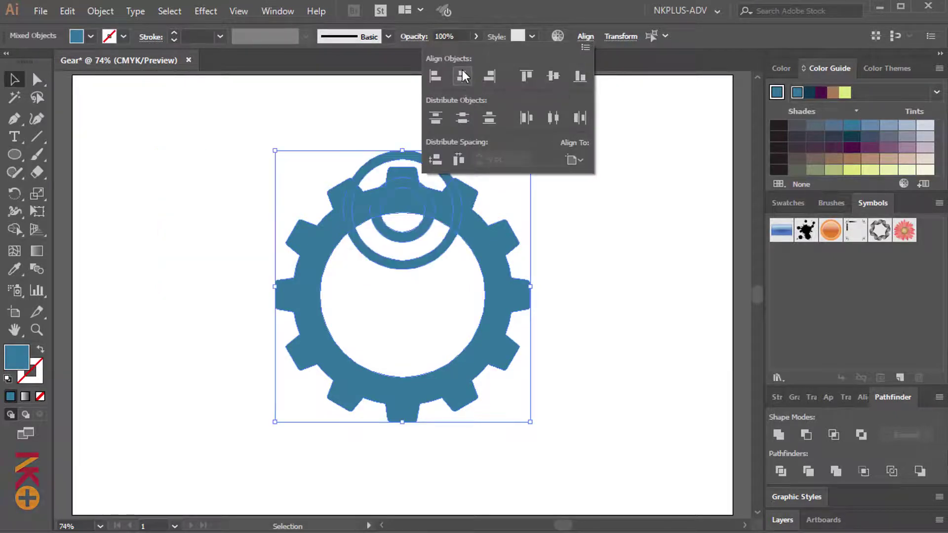
{"action": "left_click", "coordinate": [555, 76]}
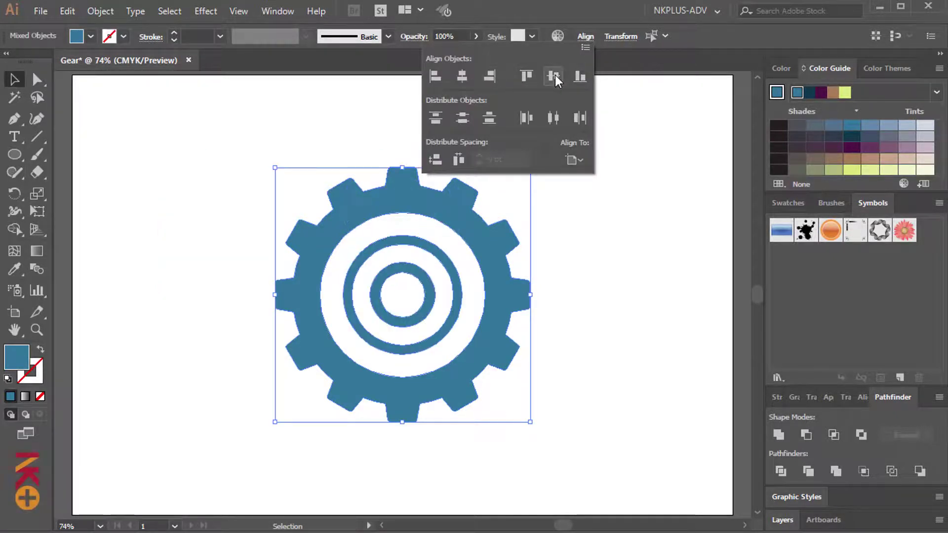
{"action": "left_click", "coordinate": [634, 295]}
{"action": "left_click", "coordinate": [635, 295]}
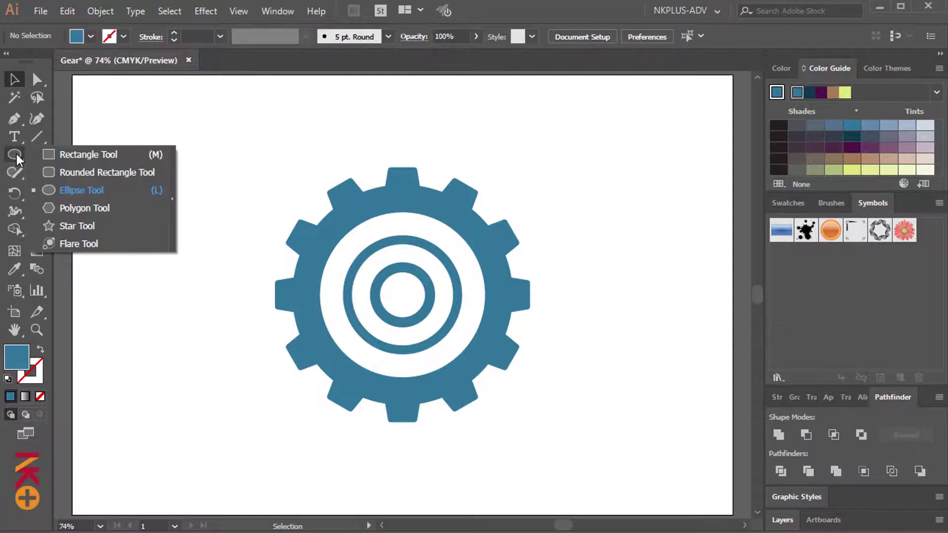
Draw a 3-sided polygon with the Polygon Tool at the upper left of the gear
{"action": "left_click_drag", "start_coordinate": [16, 155], "coordinate": [76, 206]}
{"action": "left_click", "coordinate": [128, 167]}
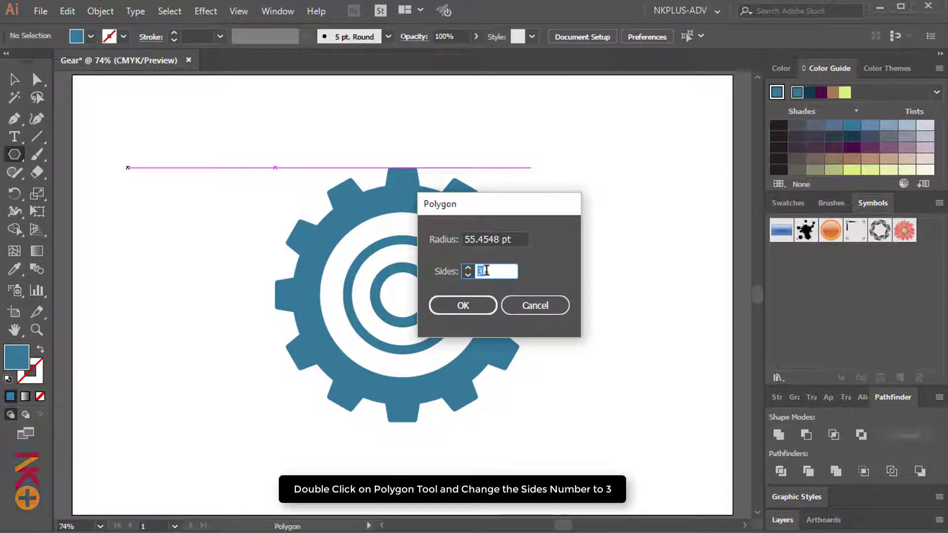
{"action": "type", "text": "3"}
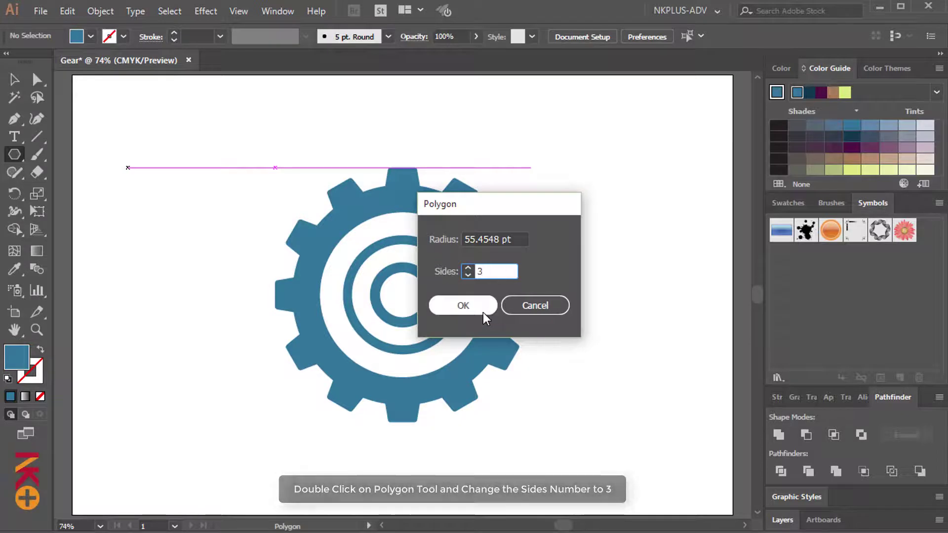
{"action": "left_click", "coordinate": [482, 310]}
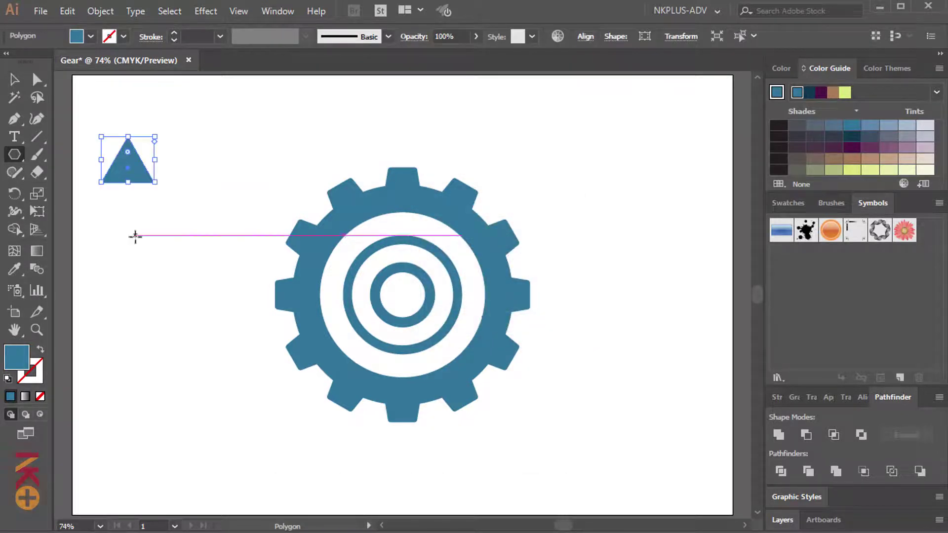
Draw a thin rectangular shaft under the triangle and a wider, taller block at its base
{"action": "left_click_drag", "start_coordinate": [18, 153], "coordinate": [49, 153]}
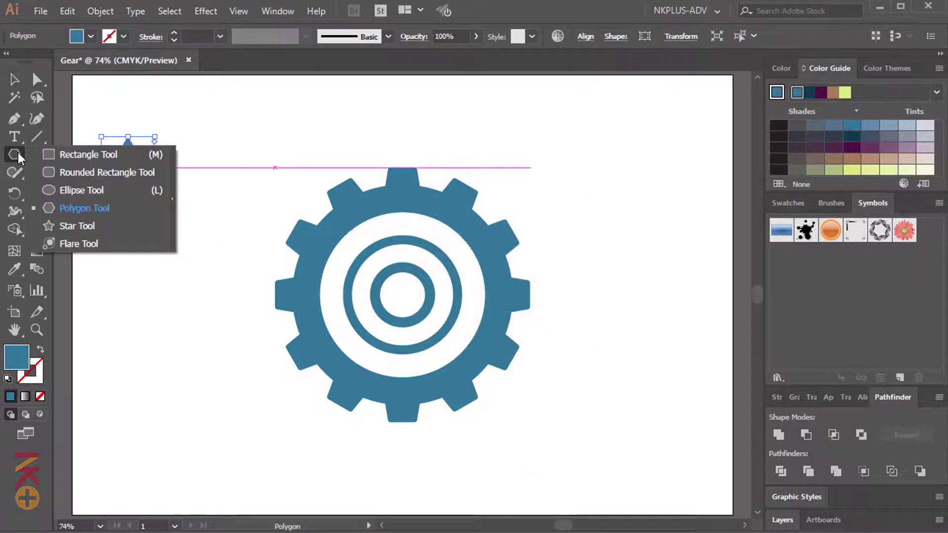
{"action": "left_click", "coordinate": [48, 153]}
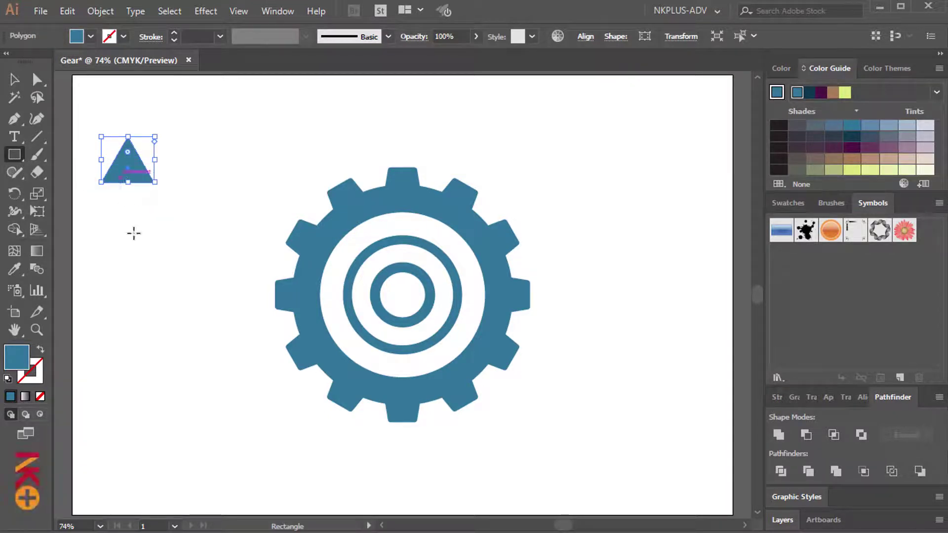
{"action": "left_click_drag", "start_coordinate": [120, 180], "coordinate": [137, 283]}
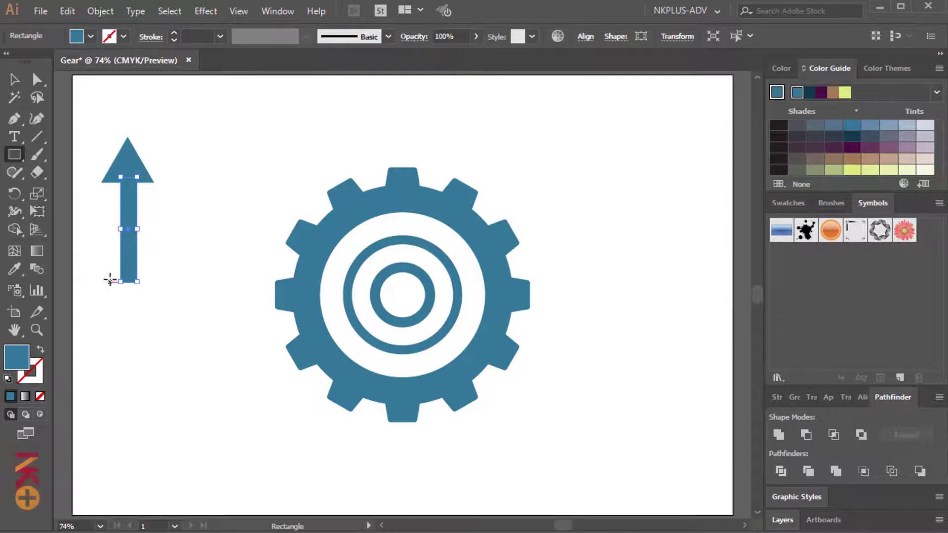
{"action": "left_click_drag", "start_coordinate": [108, 280], "coordinate": [151, 333]}
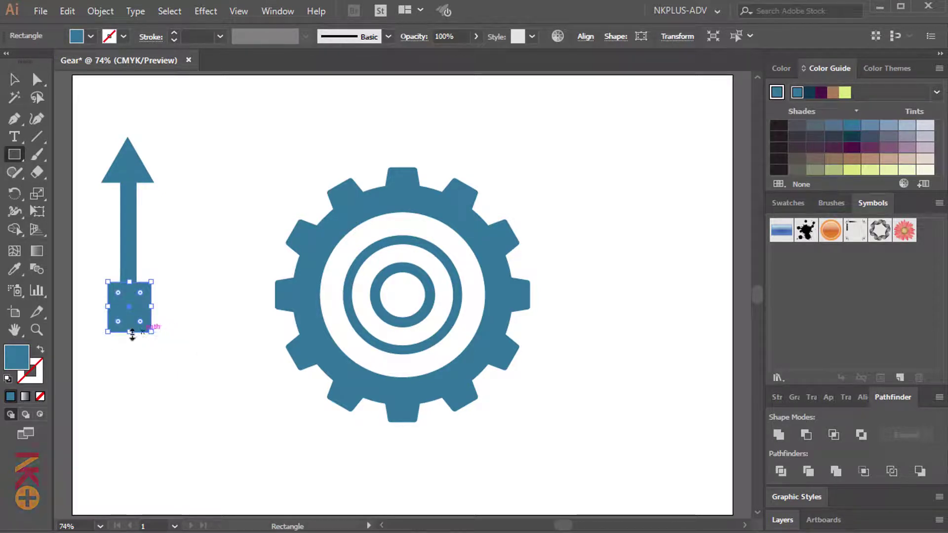
{"action": "left_click_drag", "start_coordinate": [129, 332], "coordinate": [131, 346]}
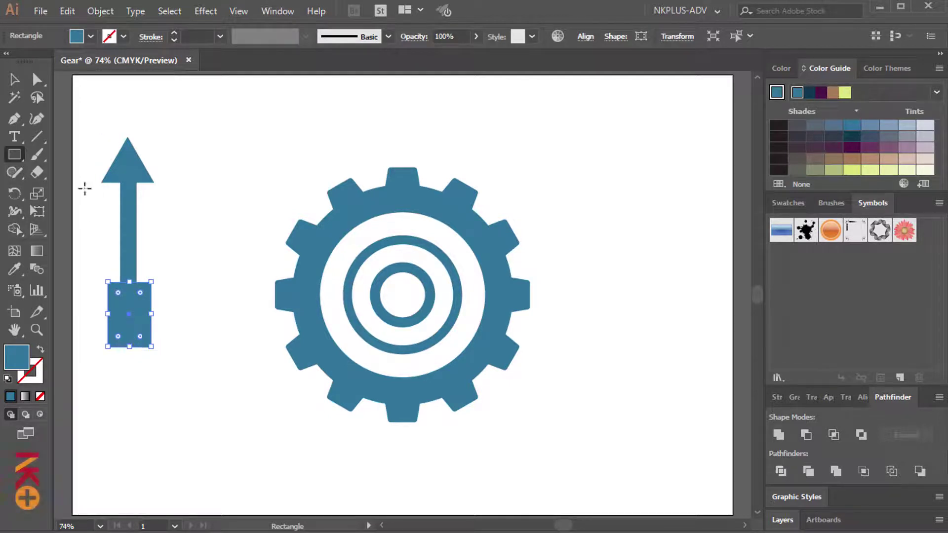
Horizontally centre-align the arrow's head, shaft and base block
{"action": "left_click", "coordinate": [14, 79]}
{"action": "left_click_drag", "start_coordinate": [96, 122], "coordinate": [183, 348]}
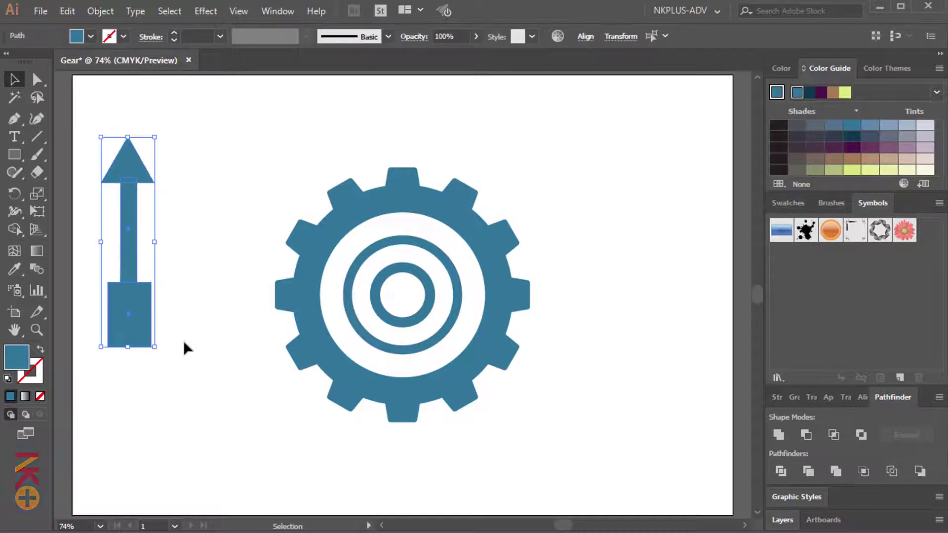
{"action": "left_click", "coordinate": [587, 36]}
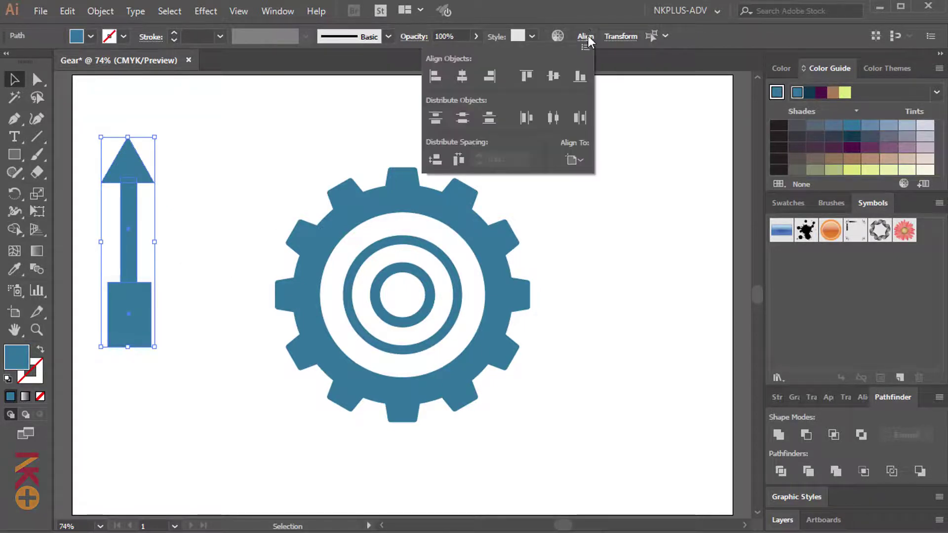
{"action": "left_click", "coordinate": [464, 77]}
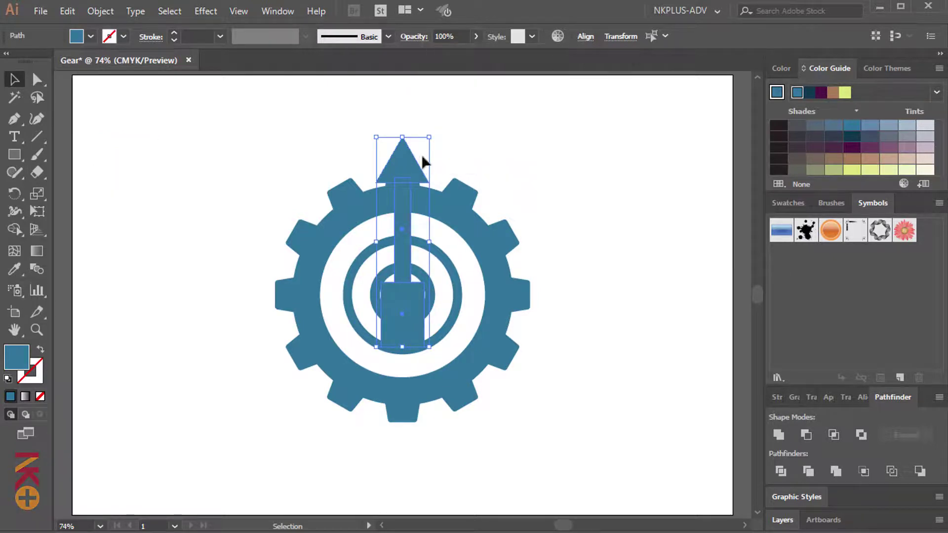
Move the arrow to the right of the gear and select its base block
{"action": "mouse_move", "coordinate": [404, 162]}
{"action": "left_mouse_down"}
{"action": "mouse_move", "coordinate": [618, 165]}
{"action": "mouse_move", "coordinate": [619, 173]}
{"action": "left_mouse_up"}
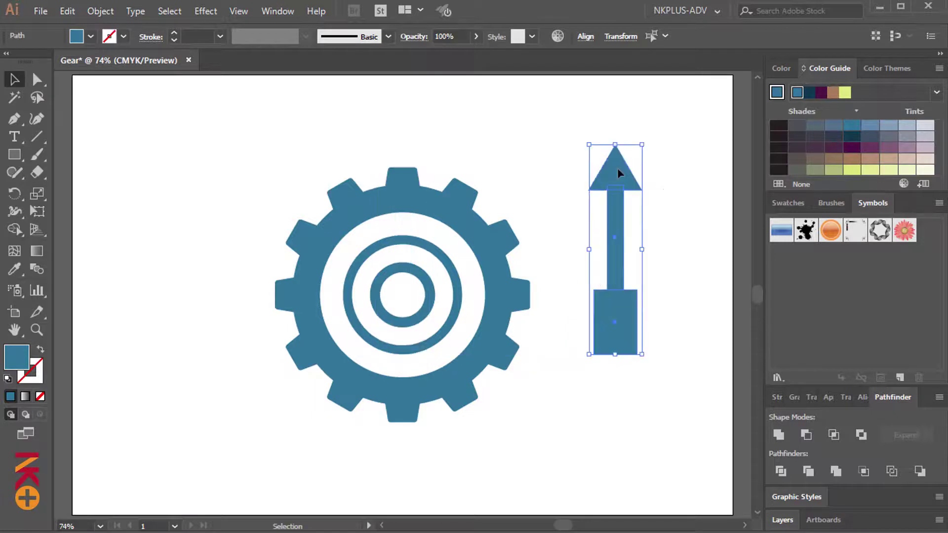
{"action": "left_click", "coordinate": [670, 267]}
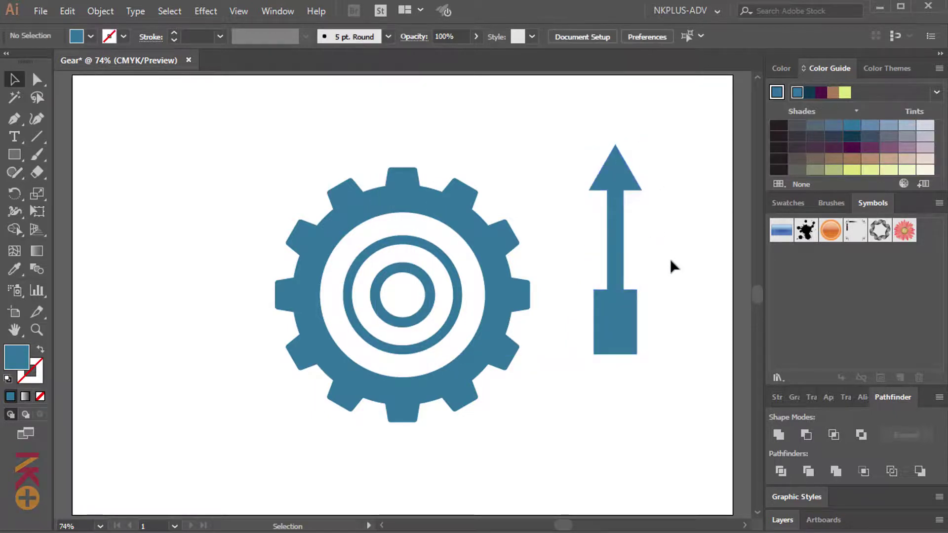
{"action": "left_click", "coordinate": [623, 317]}
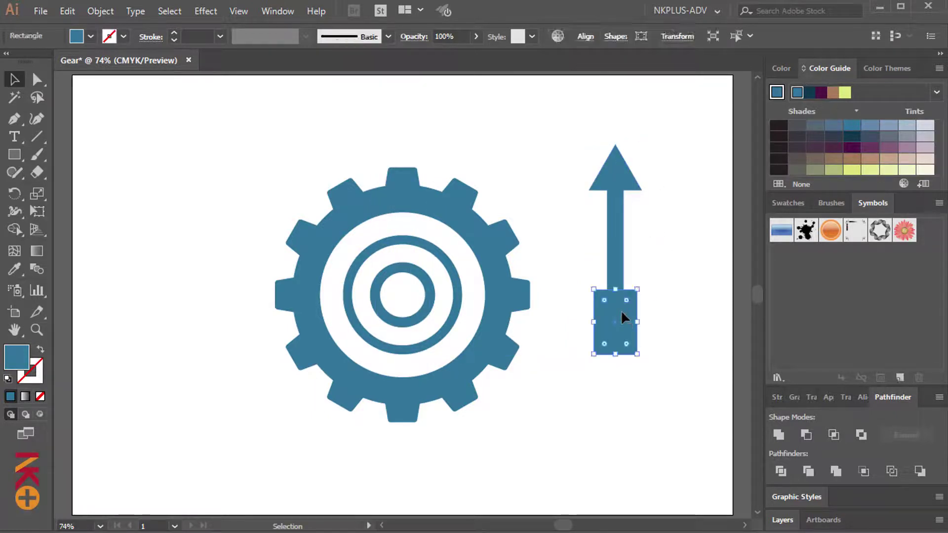
Add an anchor at the base block's bottom centre and pull it upward into a V-notch
{"action": "left_click", "coordinate": [18, 117]}
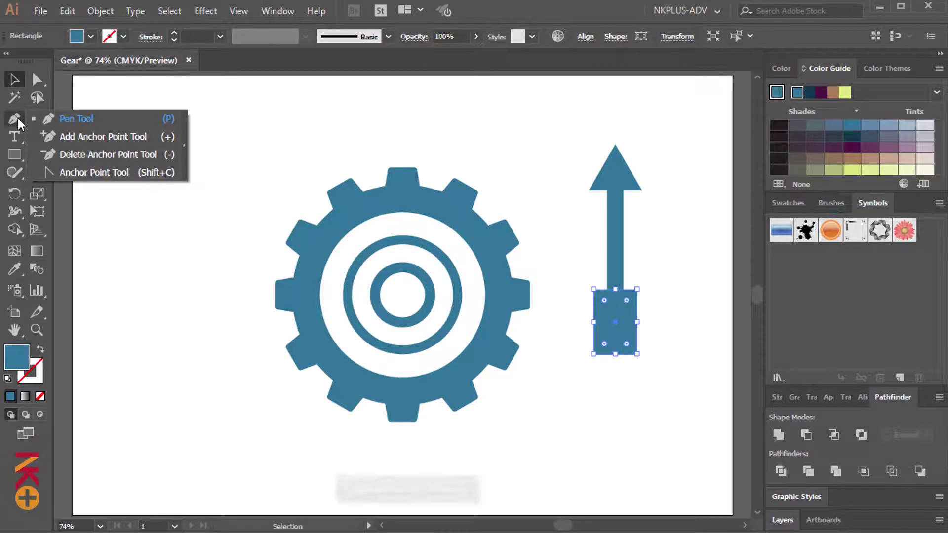
{"action": "left_click", "coordinate": [66, 139]}
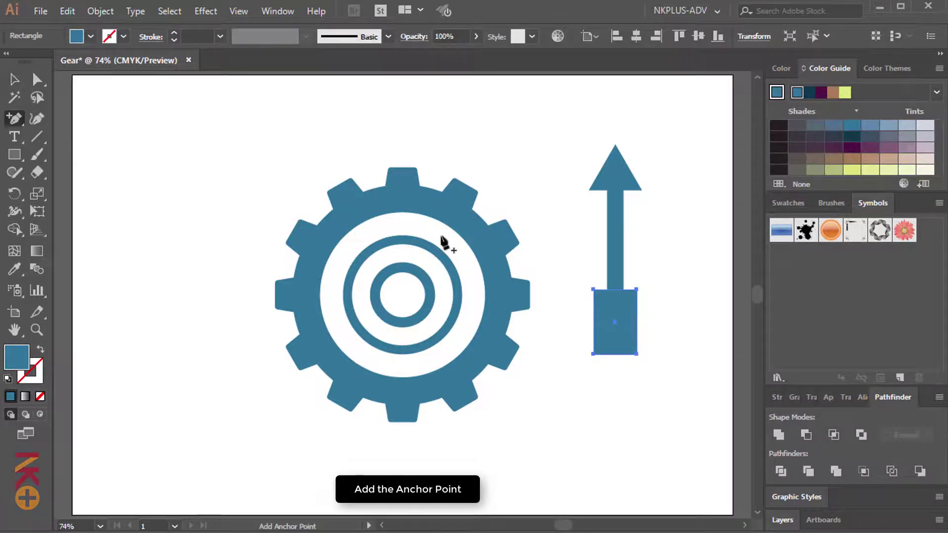
{"action": "left_click", "coordinate": [615, 354]}
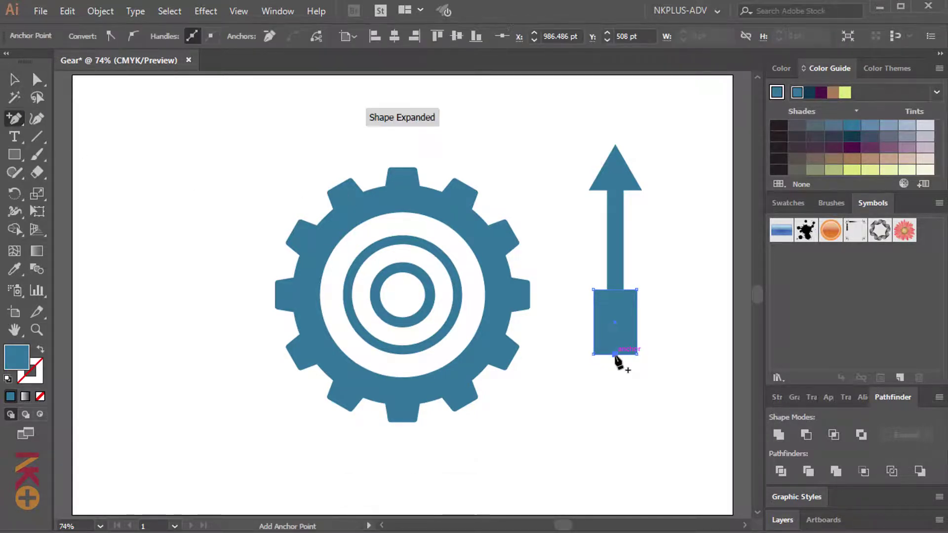
{"action": "left_click", "coordinate": [37, 80]}
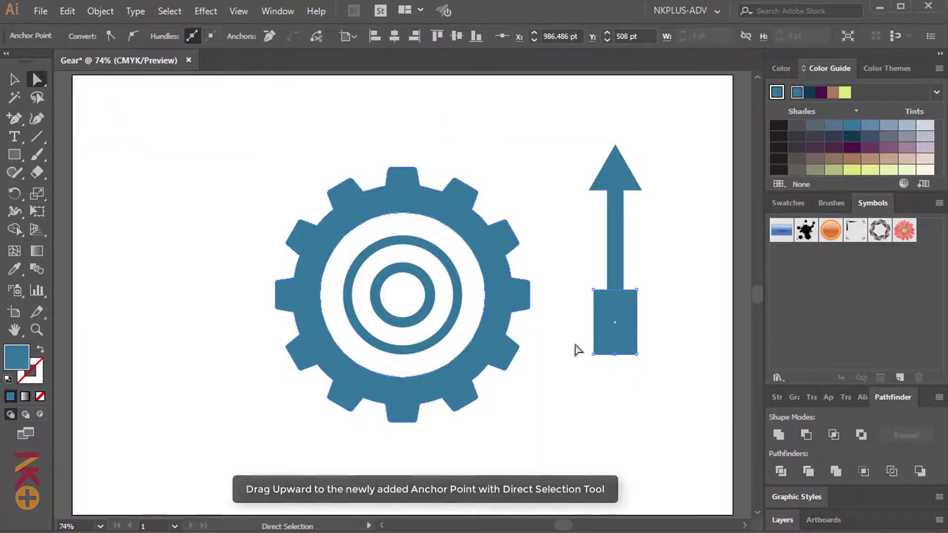
{"action": "left_click_drag", "start_coordinate": [615, 354], "coordinate": [616, 336]}
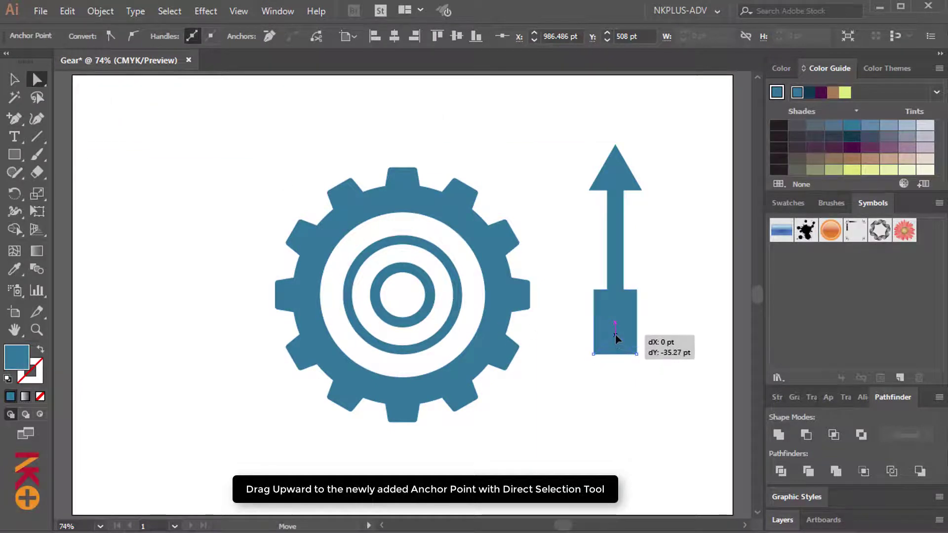
{"action": "left_click", "coordinate": [137, 158]}
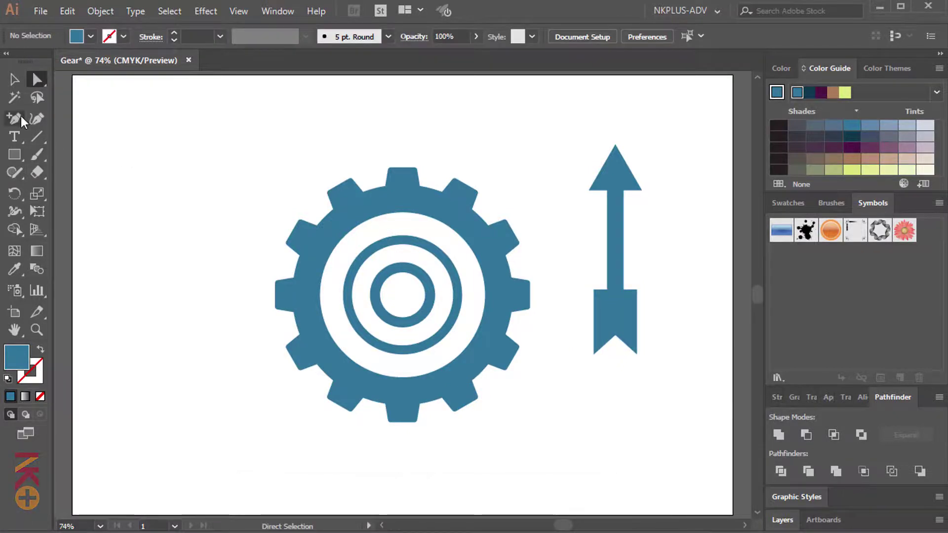
Draw a closed trapezoid with the Pen tool joining the tail's top to the shaft
{"action": "left_click", "coordinate": [21, 117]}
{"action": "left_click", "coordinate": [55, 119]}
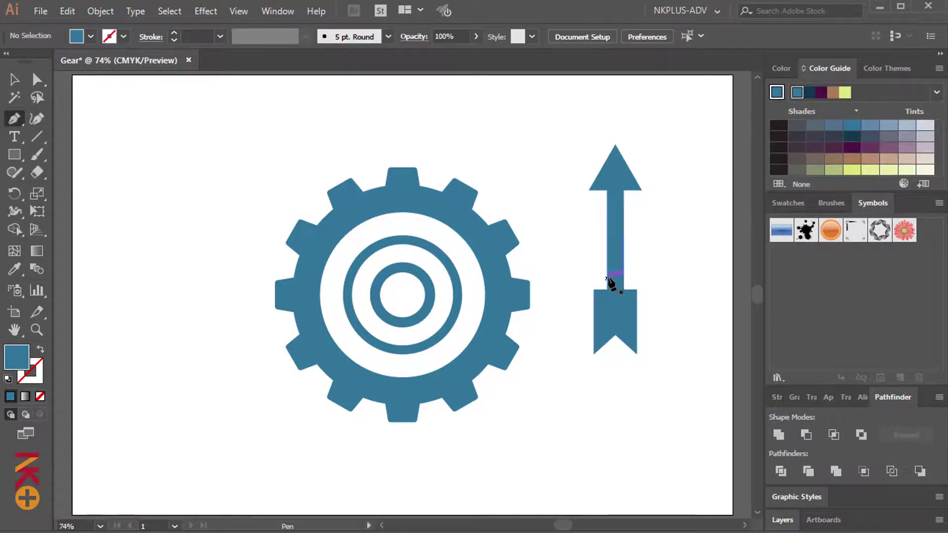
{"action": "left_click", "coordinate": [594, 290]}
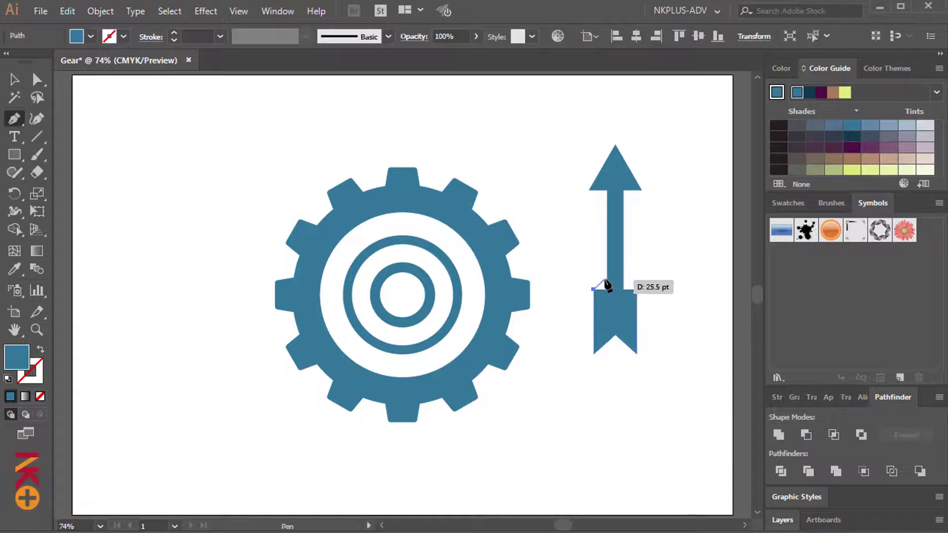
{"action": "left_click", "coordinate": [608, 271]}
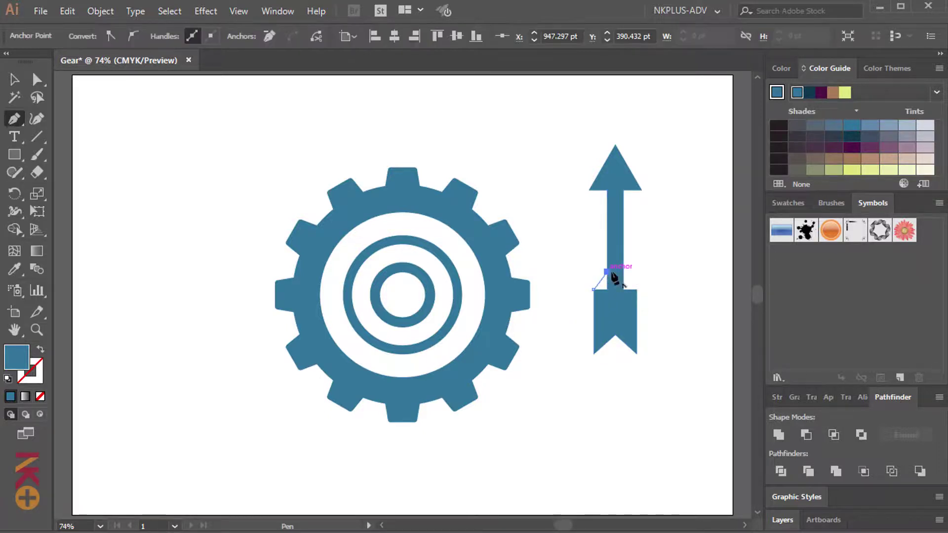
{"action": "left_click", "coordinate": [623, 271]}
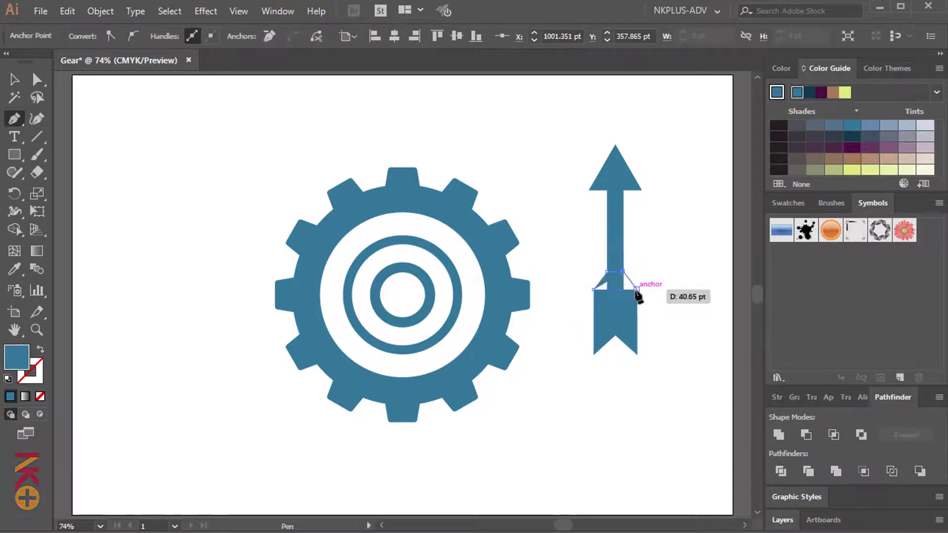
{"action": "left_click", "coordinate": [637, 290]}
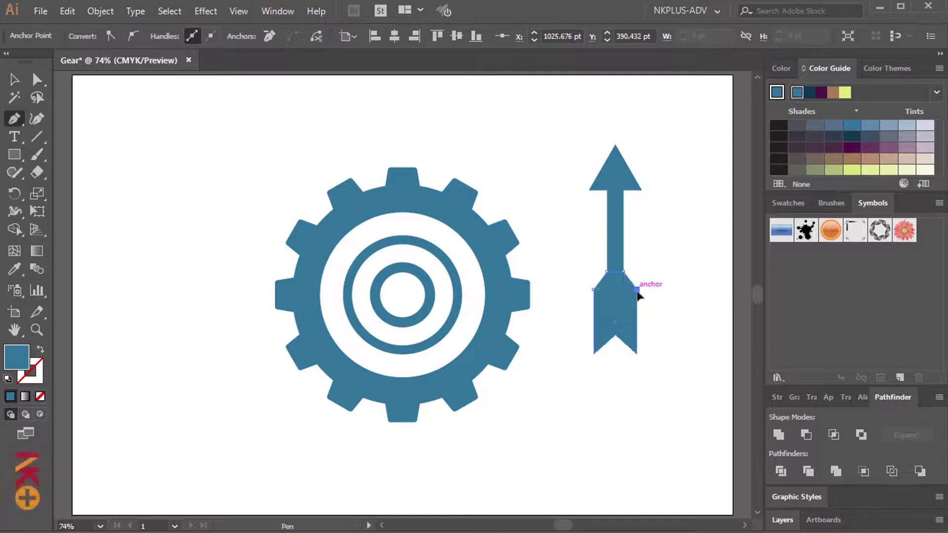
{"action": "left_click", "coordinate": [594, 291]}
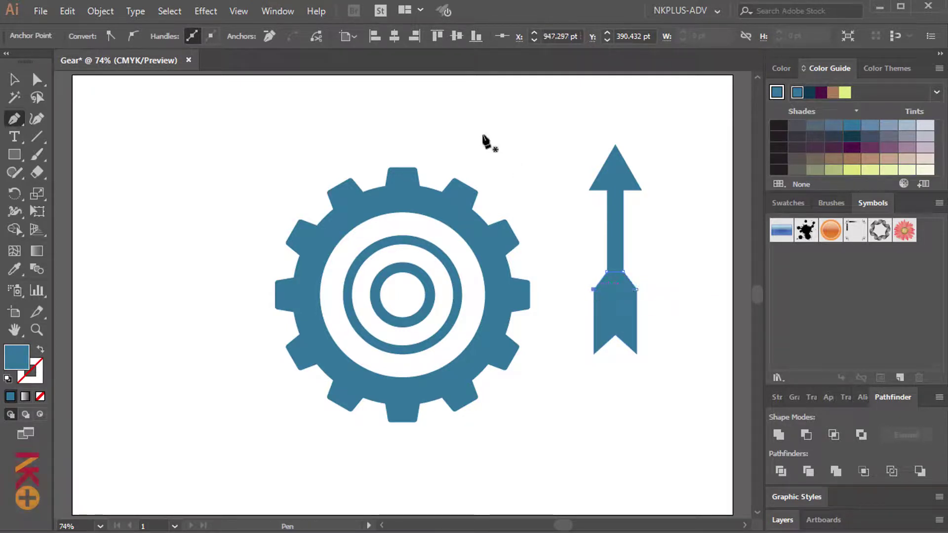
Shorten the notched tail by raising its bottom edge
{"action": "left_click", "coordinate": [15, 80]}
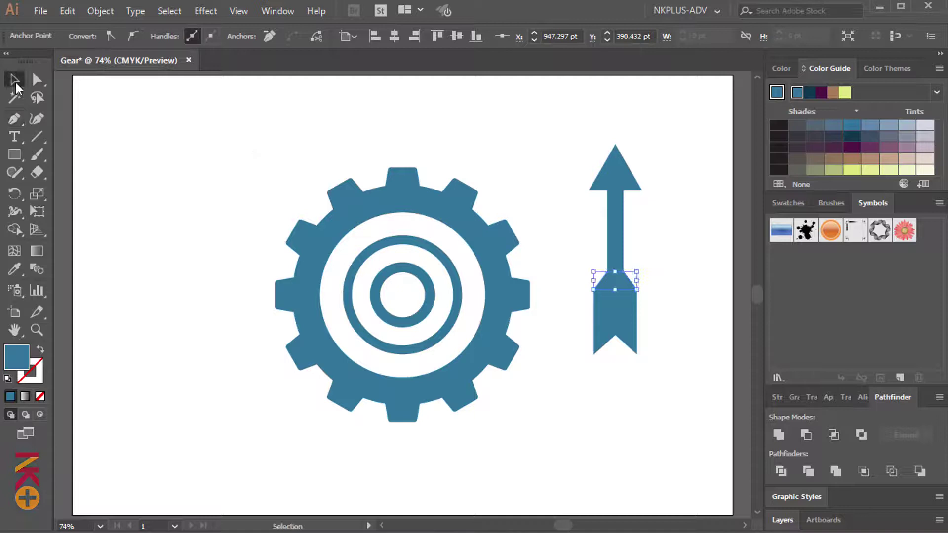
{"action": "left_click", "coordinate": [173, 273]}
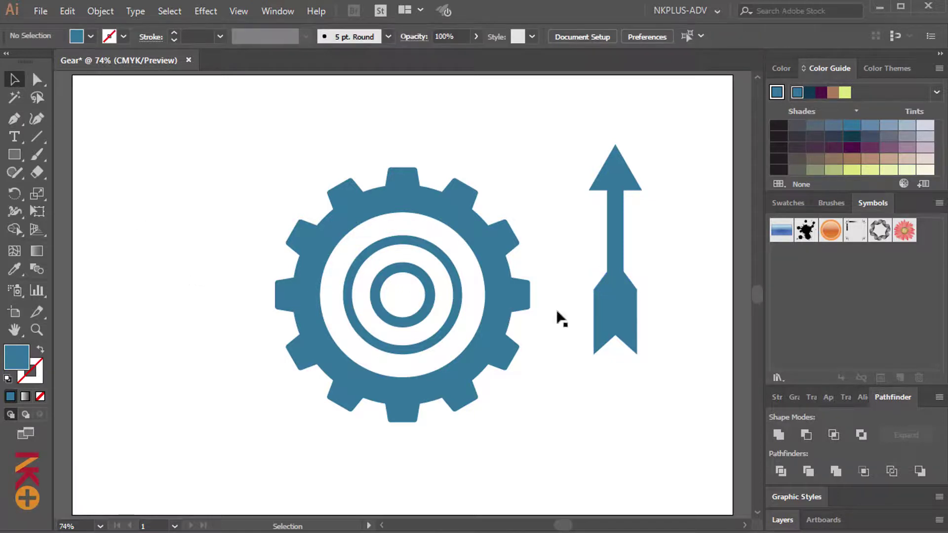
{"action": "left_click", "coordinate": [628, 307]}
{"action": "left_click_drag", "start_coordinate": [617, 354], "coordinate": [615, 343]}
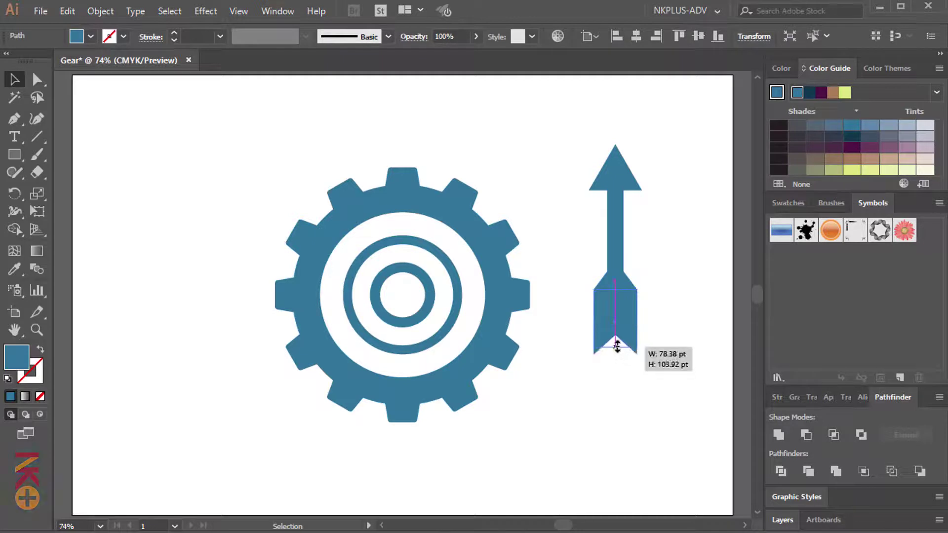
{"action": "left_click", "coordinate": [657, 315]}
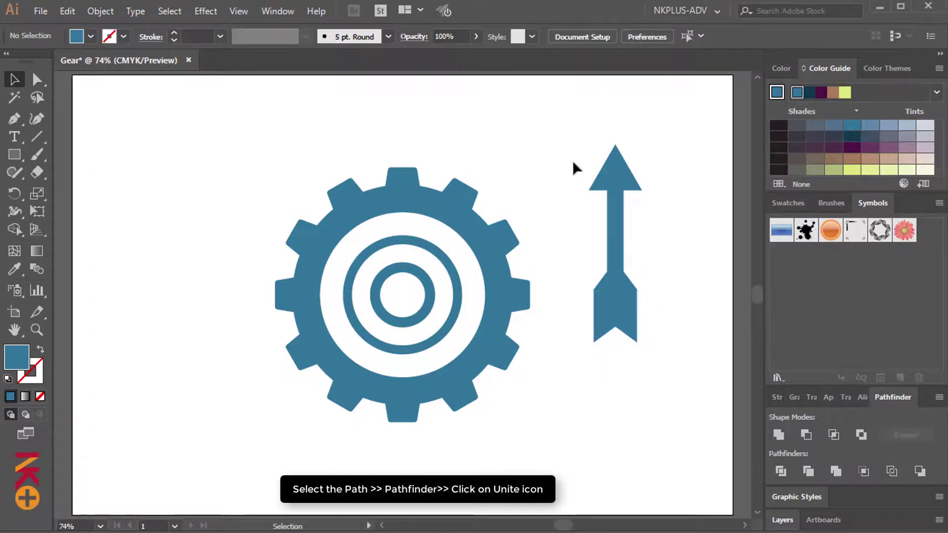
Unite all the arrow pieces into one shape with Pathfinder
{"action": "mouse_move", "coordinate": [573, 162]}
{"action": "left_mouse_down"}
{"action": "mouse_move", "coordinate": [636, 285]}
{"action": "mouse_move", "coordinate": [645, 327]}
{"action": "left_mouse_up"}
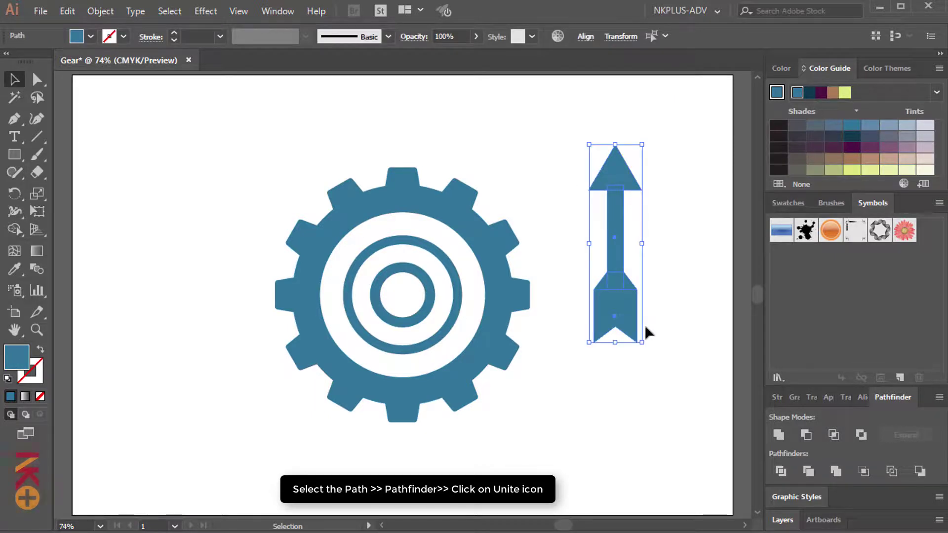
{"action": "left_click", "coordinate": [779, 437]}
{"action": "left_click", "coordinate": [701, 286]}
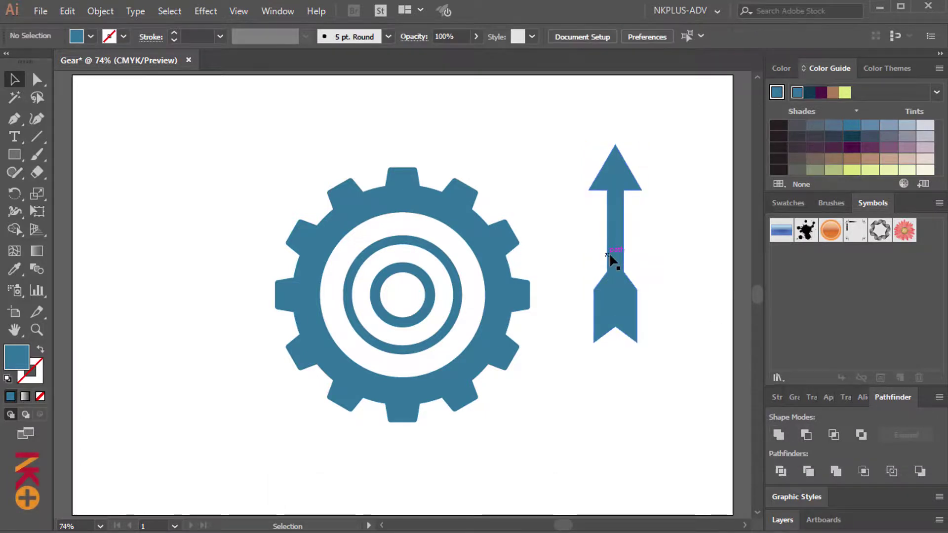
Shrink the merged arrow proportionally with a Shift-drag on a corner handle
{"action": "left_click", "coordinate": [618, 263]}
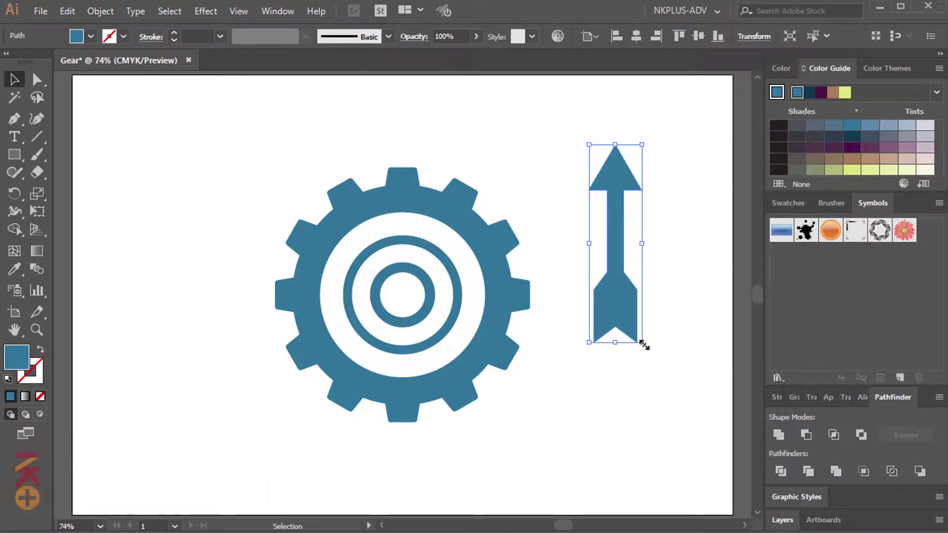
{"action": "key", "text": "shift"}
{"action": "left_click_drag", "start_coordinate": [642, 339], "coordinate": [632, 299]}
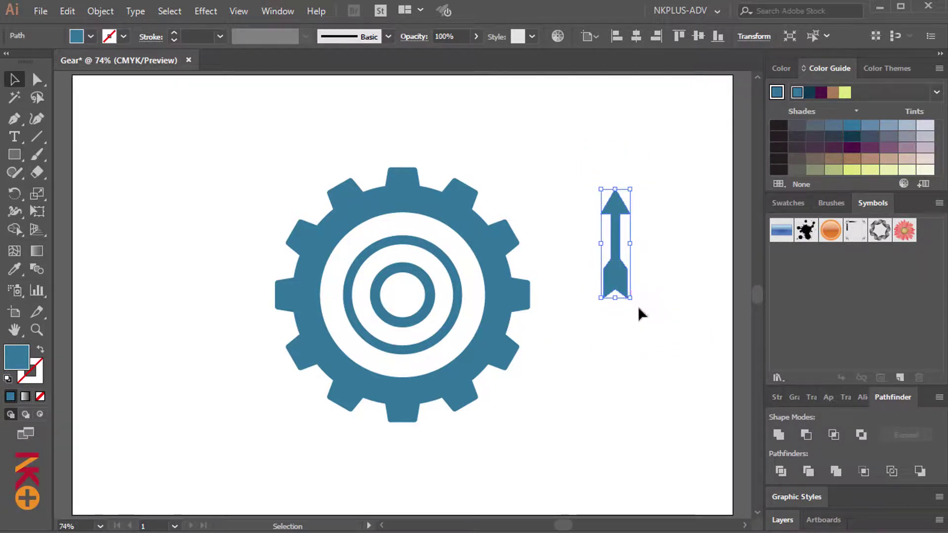
Rotate the arrow to a diagonal angle and move it nearer the gear
{"action": "left_click_drag", "start_coordinate": [638, 304], "coordinate": [657, 190]}
{"action": "left_click", "coordinate": [628, 346]}
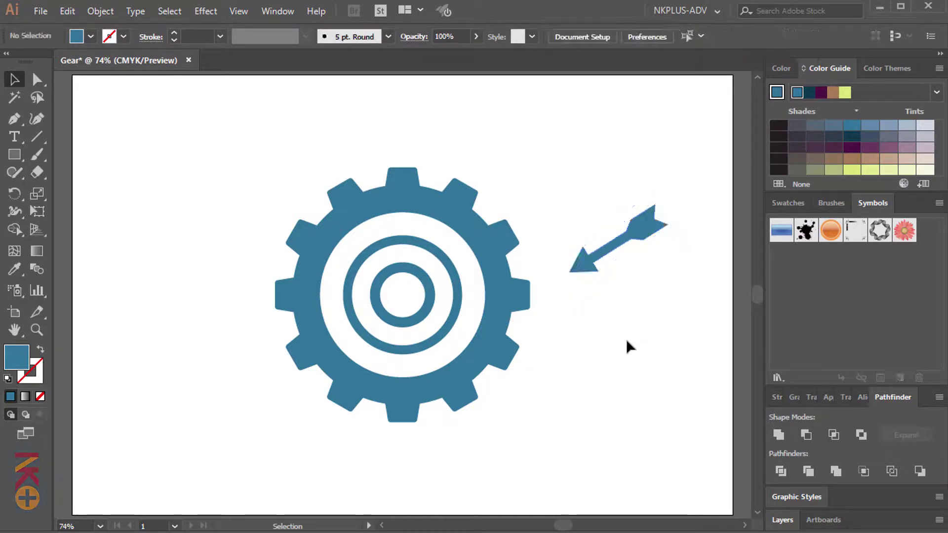
{"action": "left_click", "coordinate": [586, 269]}
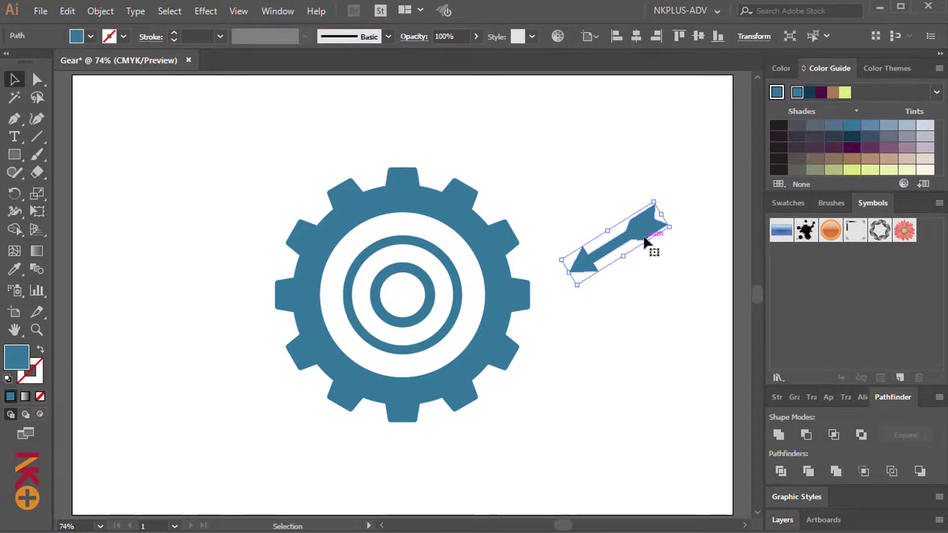
{"action": "mouse_move", "coordinate": [646, 230]}
{"action": "left_mouse_down"}
{"action": "mouse_move", "coordinate": [482, 245]}
{"action": "mouse_move", "coordinate": [606, 184]}
{"action": "left_mouse_up"}
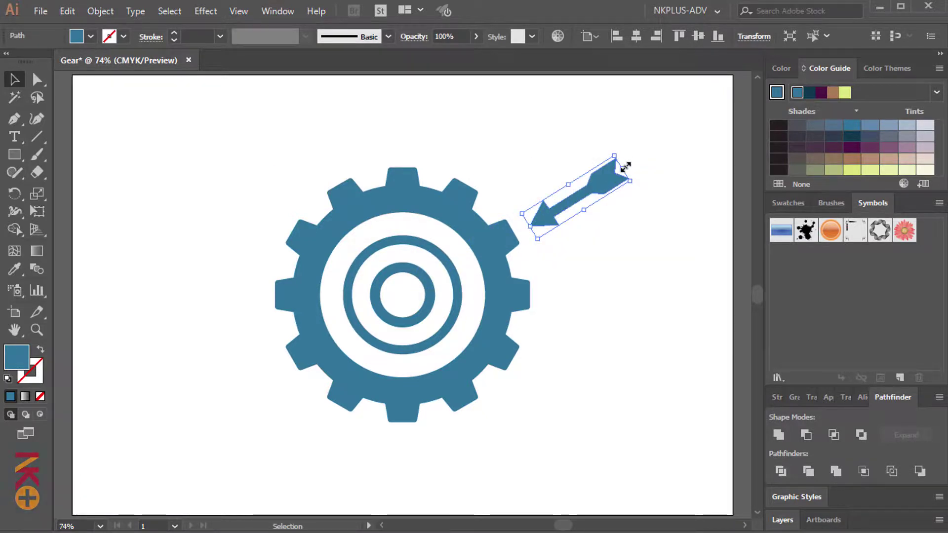
{"action": "left_click", "coordinate": [494, 141]}
Shrink the arrow further and place its tip at the centre of the rings
{"action": "left_click_drag", "start_coordinate": [529, 168], "coordinate": [628, 218]}
{"action": "left_click_drag", "start_coordinate": [536, 221], "coordinate": [549, 215]}
{"action": "left_click", "coordinate": [633, 222]}
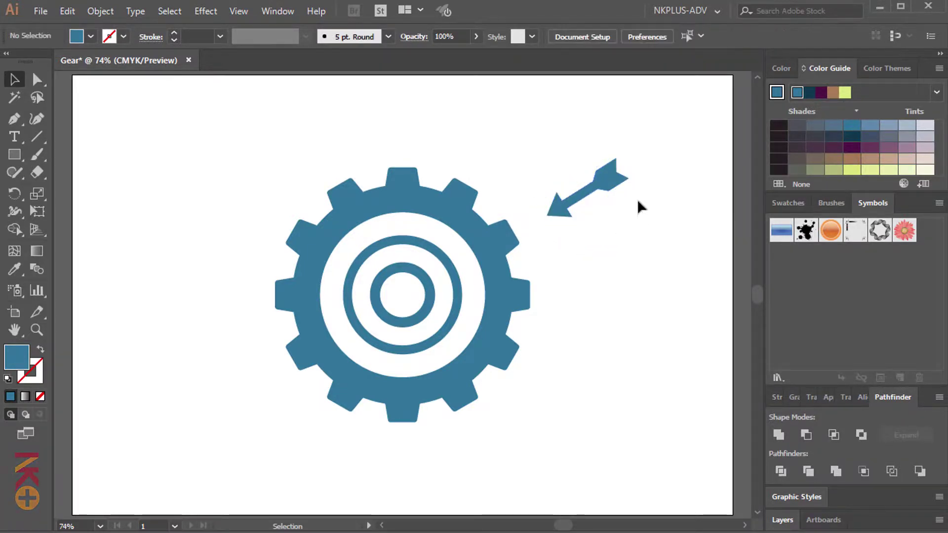
{"action": "left_click_drag", "start_coordinate": [612, 184], "coordinate": [476, 256]}
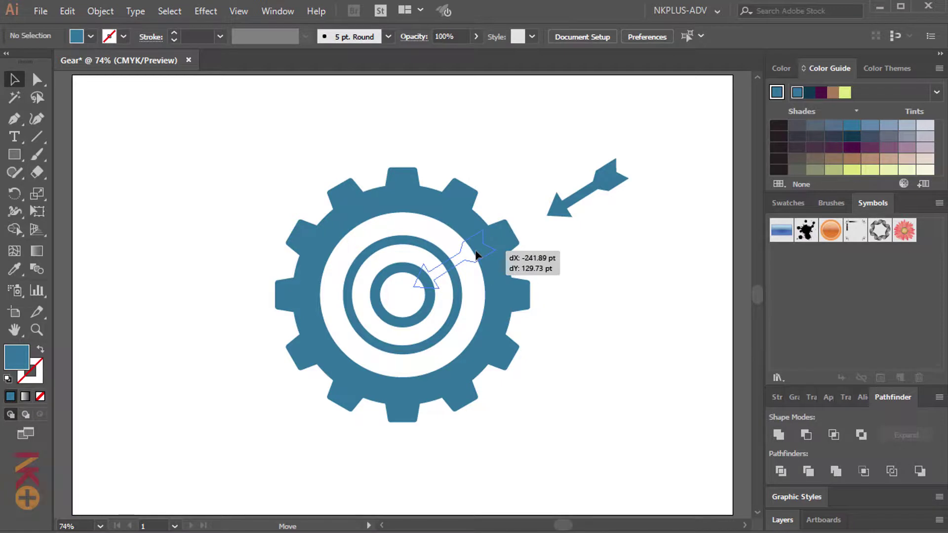
{"action": "left_click_drag", "start_coordinate": [475, 252], "coordinate": [433, 309]}
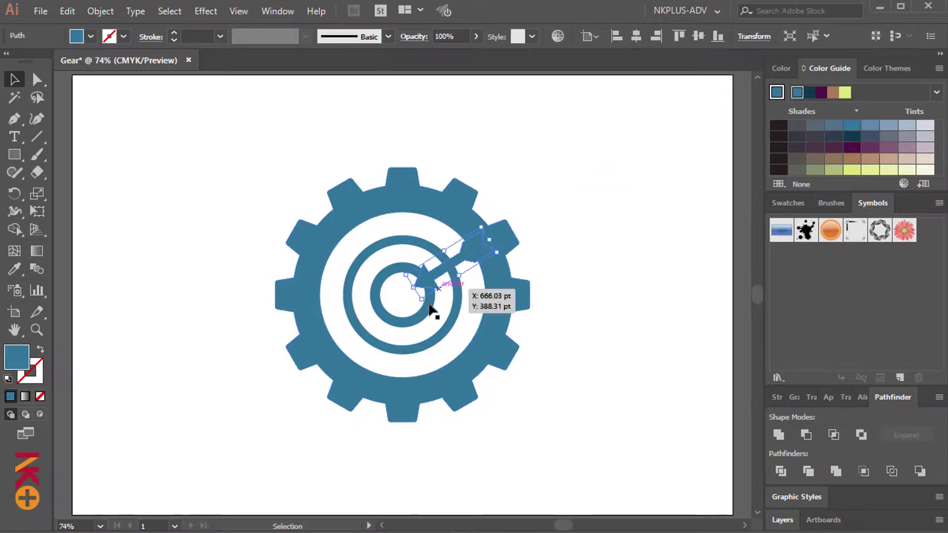
{"action": "left_click", "coordinate": [422, 321]}
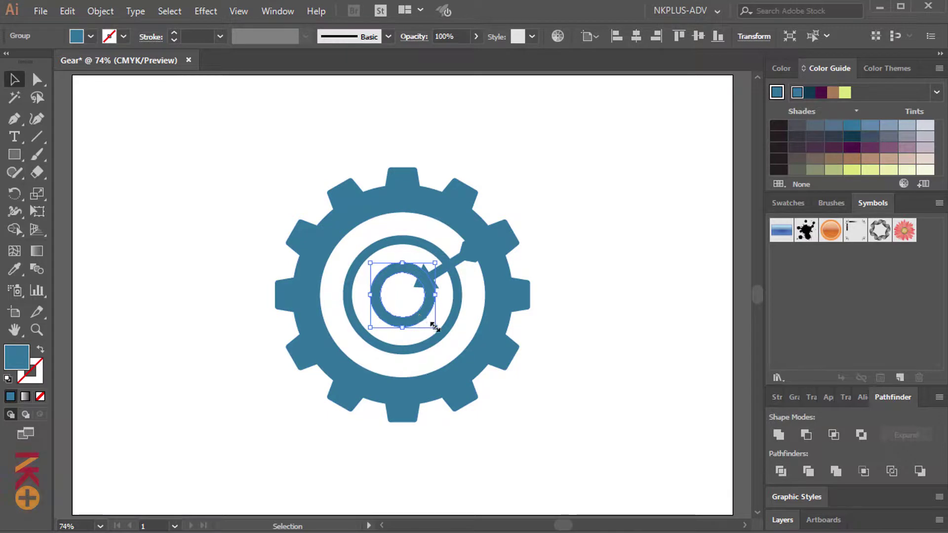
Shrink the innermost ring slightly and reposition the arrow down and left
{"action": "left_click_drag", "start_coordinate": [435, 327], "coordinate": [428, 321]}
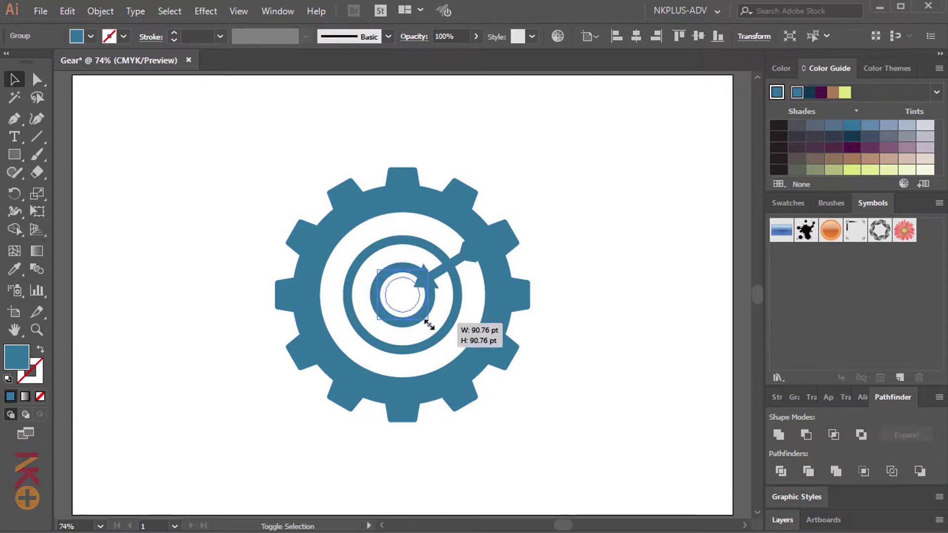
{"action": "left_click", "coordinate": [612, 284]}
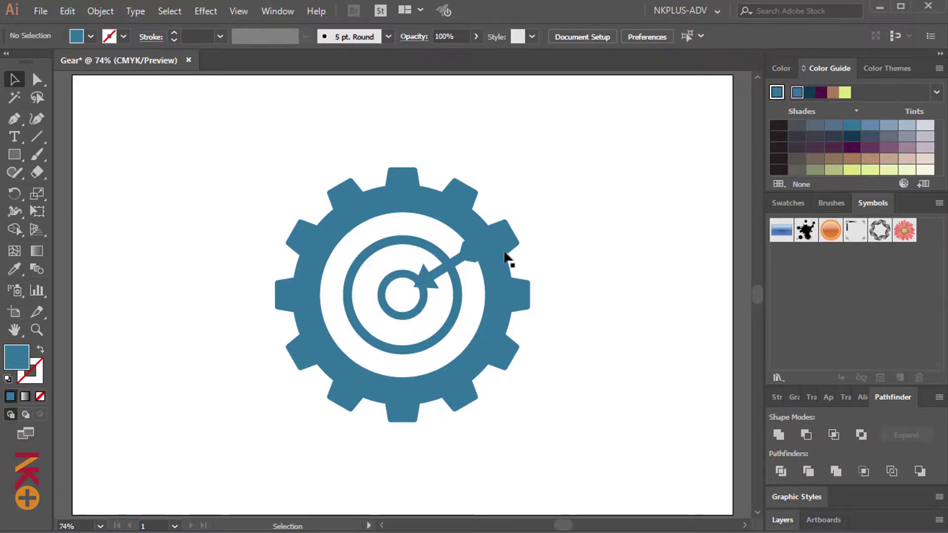
{"action": "left_click_drag", "start_coordinate": [466, 251], "coordinate": [464, 255]}
{"action": "left_click", "coordinate": [577, 220]}
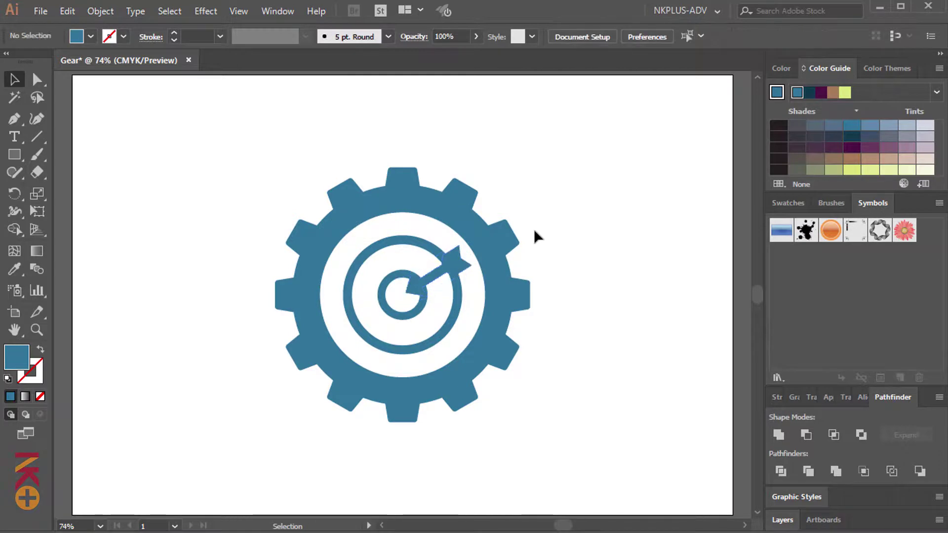
Nudge the arrow slightly into place, then reselect it for path editing
{"action": "left_click", "coordinate": [434, 276]}
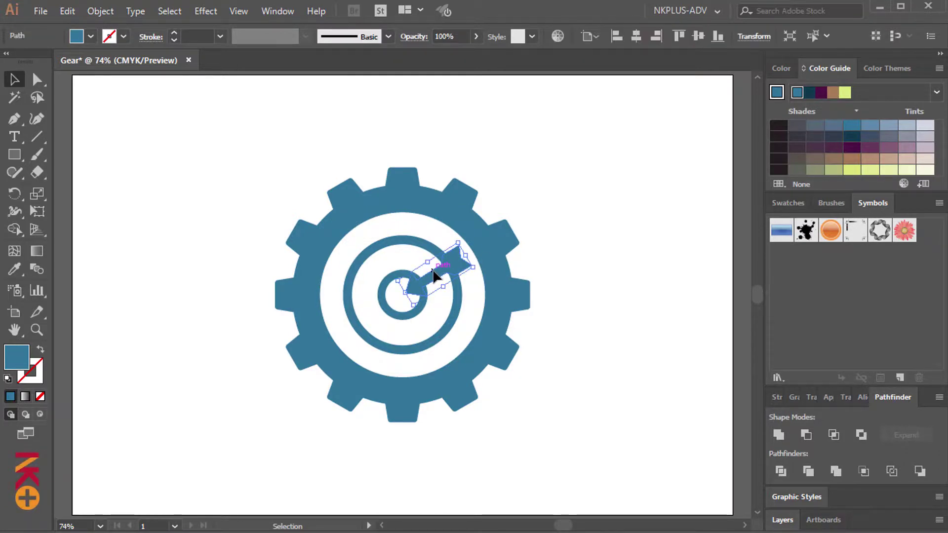
{"action": "left_click_drag", "start_coordinate": [434, 277], "coordinate": [442, 276]}
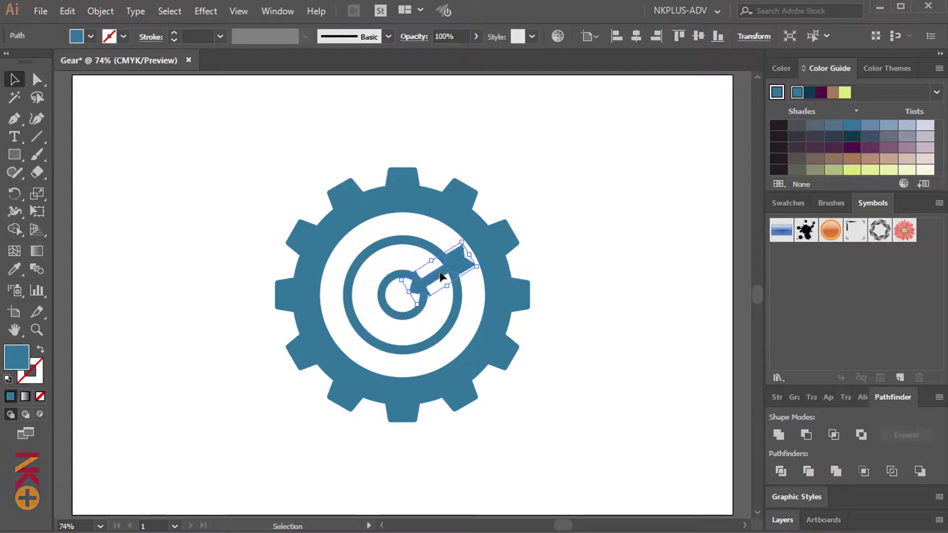
{"action": "left_click", "coordinate": [582, 243]}
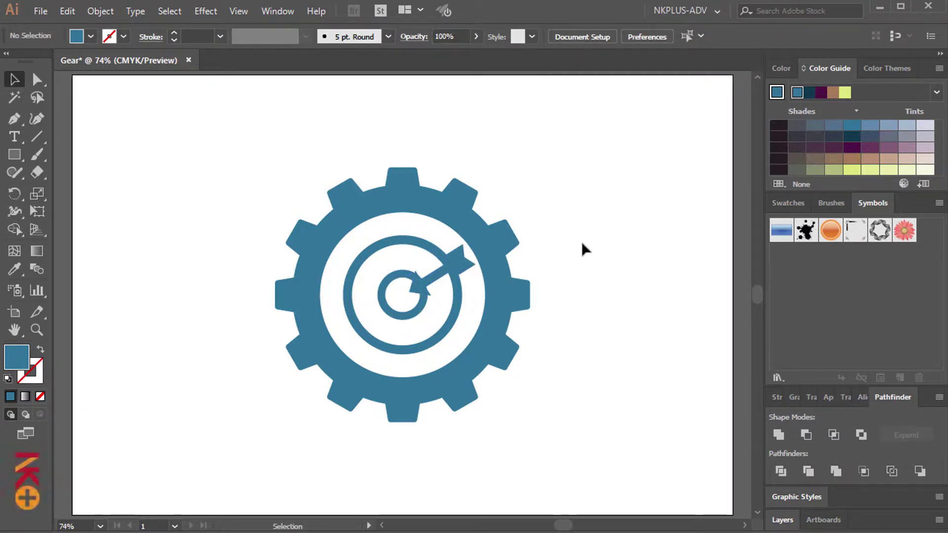
{"action": "left_click", "coordinate": [437, 282]}
{"action": "left_click", "coordinate": [101, 12]}
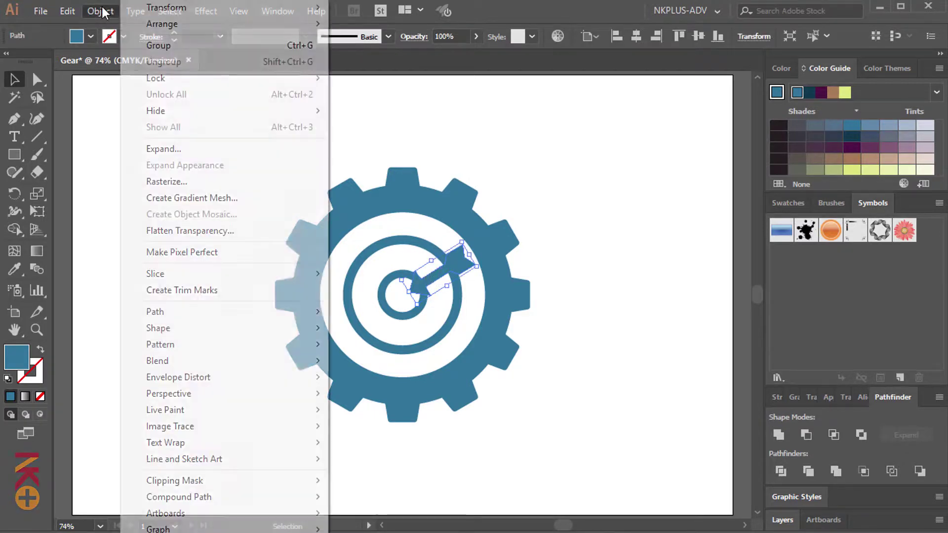
{"action": "mouse_move", "coordinate": [155, 312]}
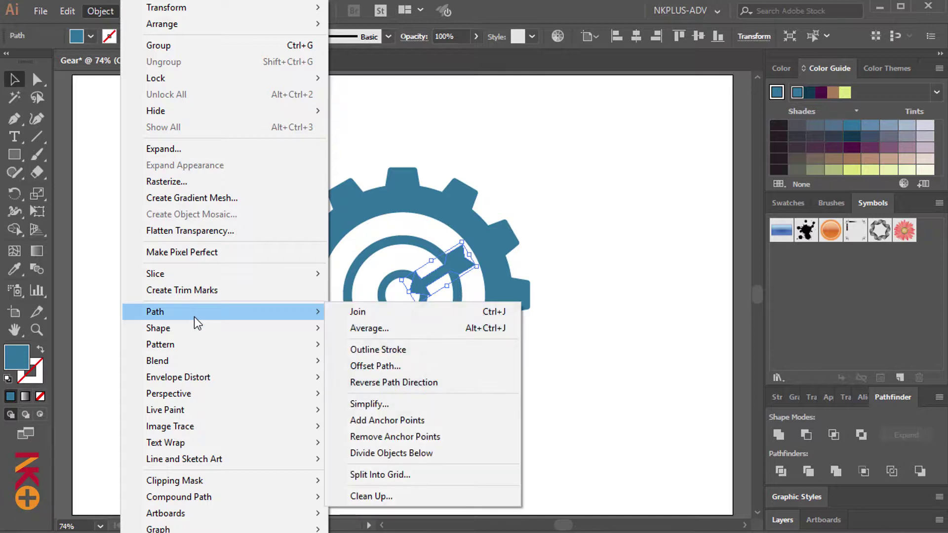
Apply a 5 pt Offset Path to the arrow
{"action": "left_click", "coordinate": [371, 368]}
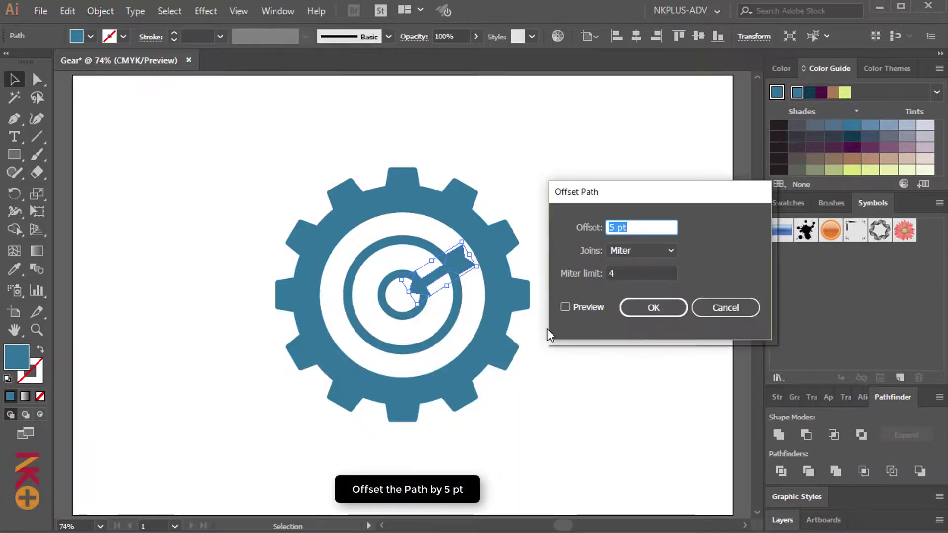
{"action": "left_click", "coordinate": [580, 308]}
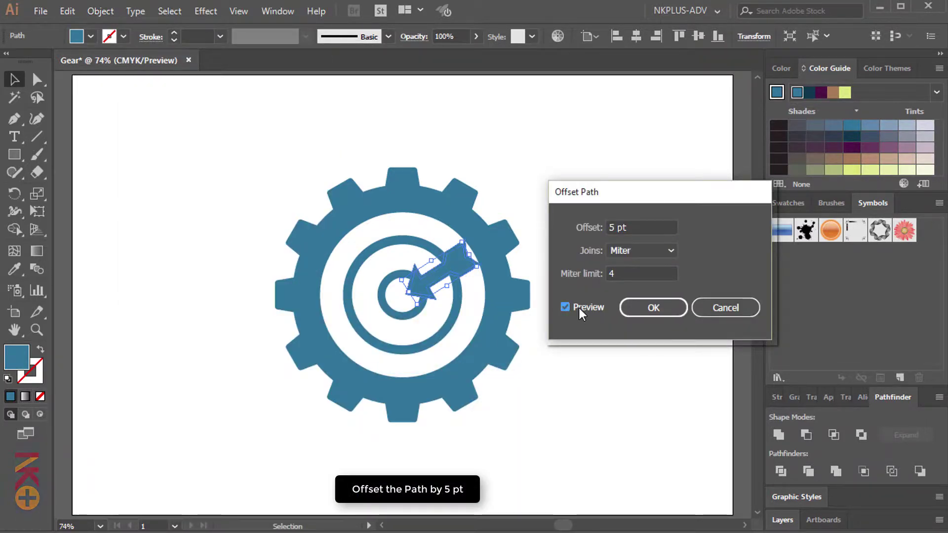
{"action": "left_click", "coordinate": [648, 310]}
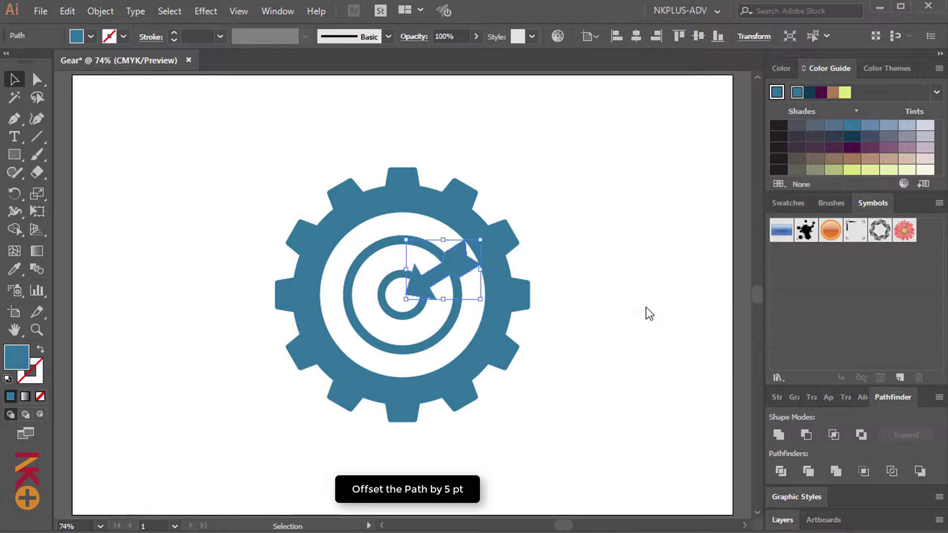
{"action": "left_click", "coordinate": [571, 380]}
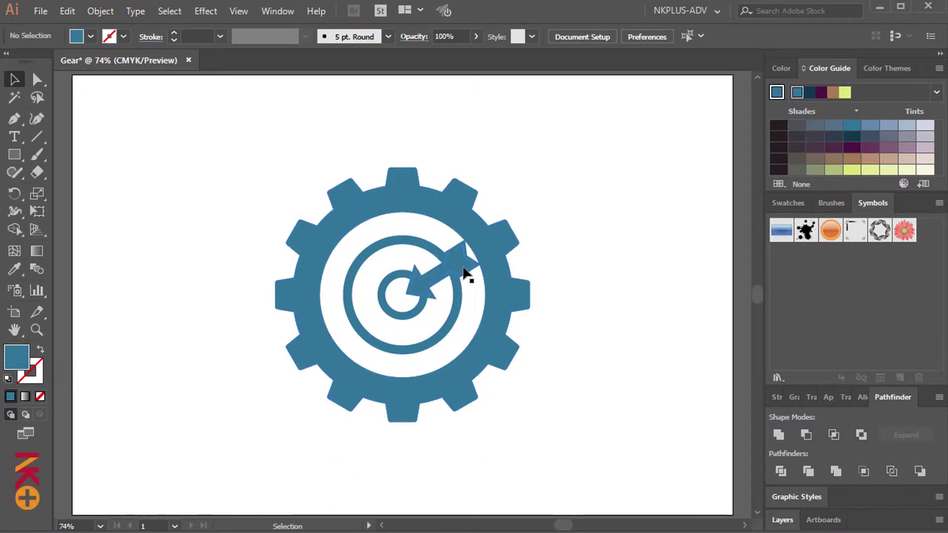
Cut the offset arrow outline out of the innermost ring with Minus Front
{"action": "left_click", "coordinate": [482, 269]}
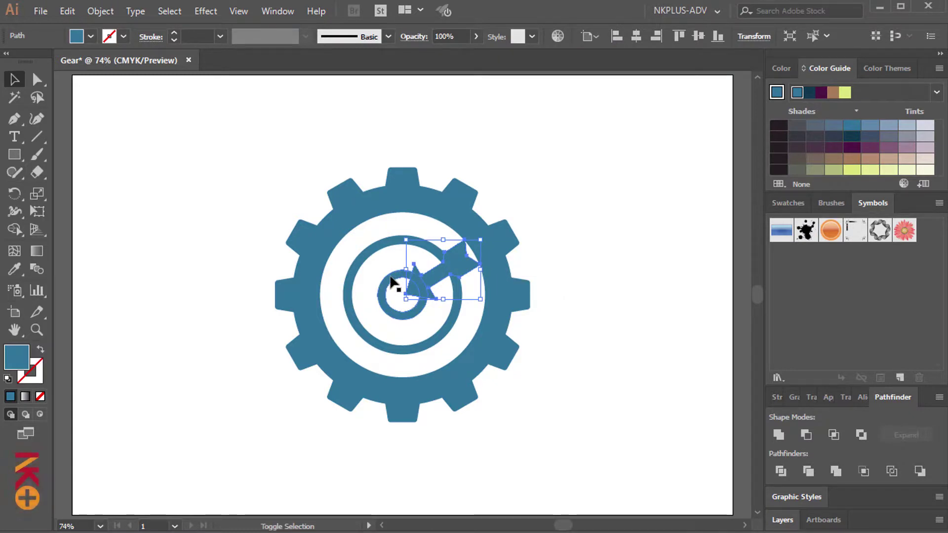
{"action": "left_click", "coordinate": [390, 281], "text": "shift"}
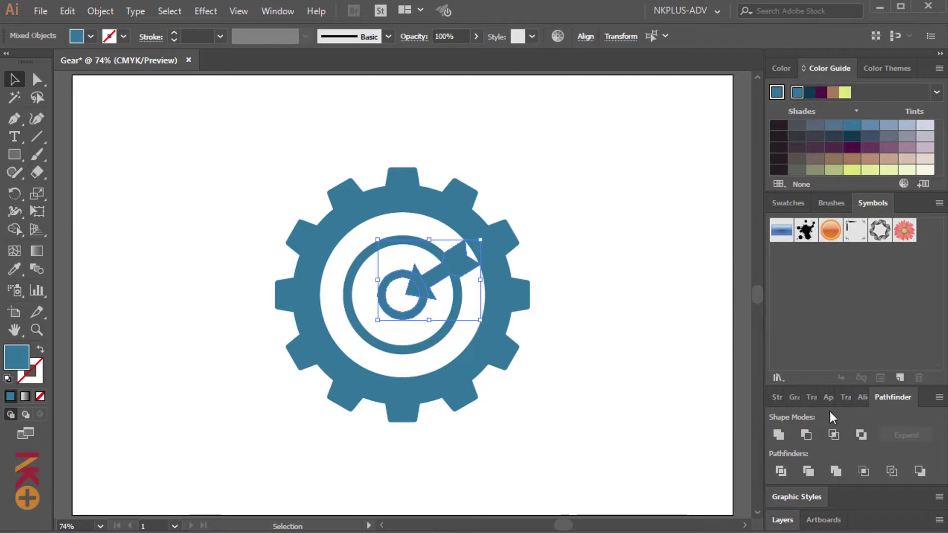
{"action": "left_click", "coordinate": [807, 435]}
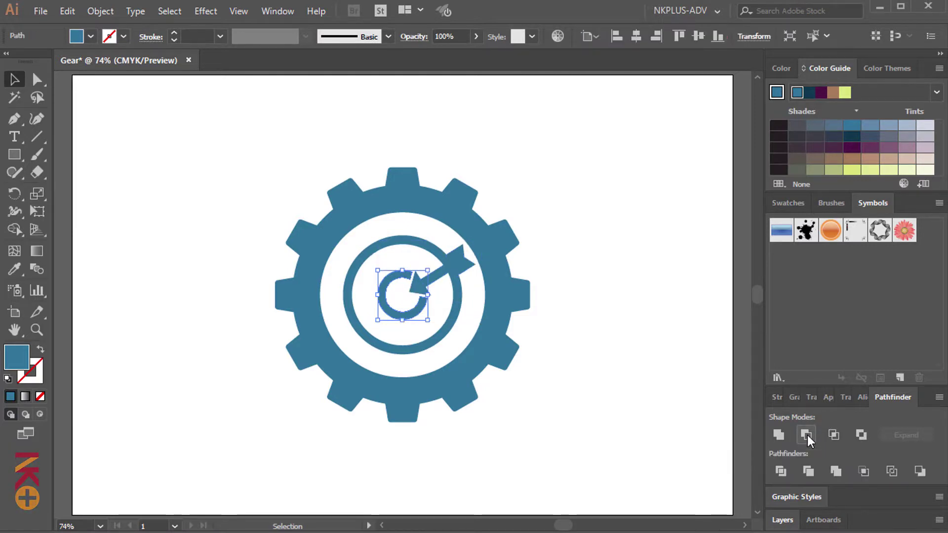
{"action": "left_click", "coordinate": [636, 360]}
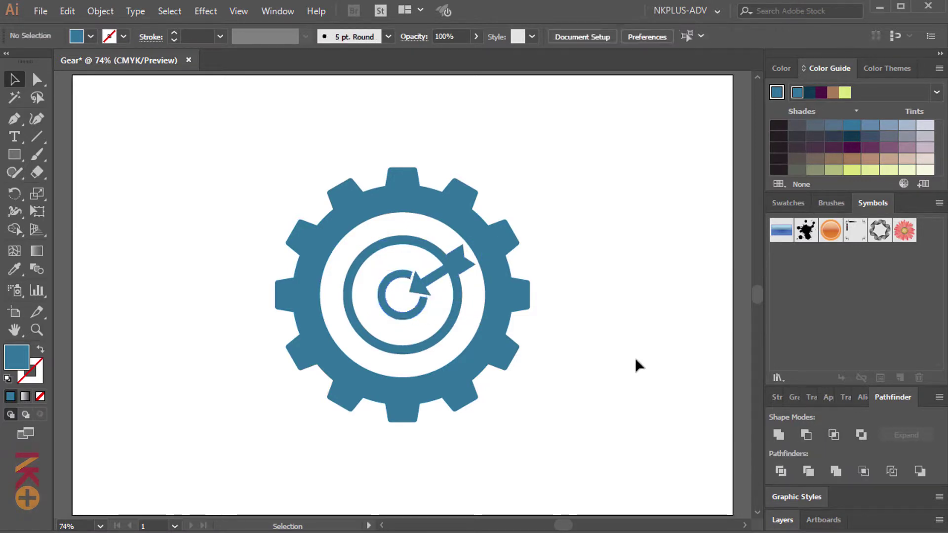
Apply another 5 pt Offset Path to the arrow
{"action": "left_click", "coordinate": [461, 272]}
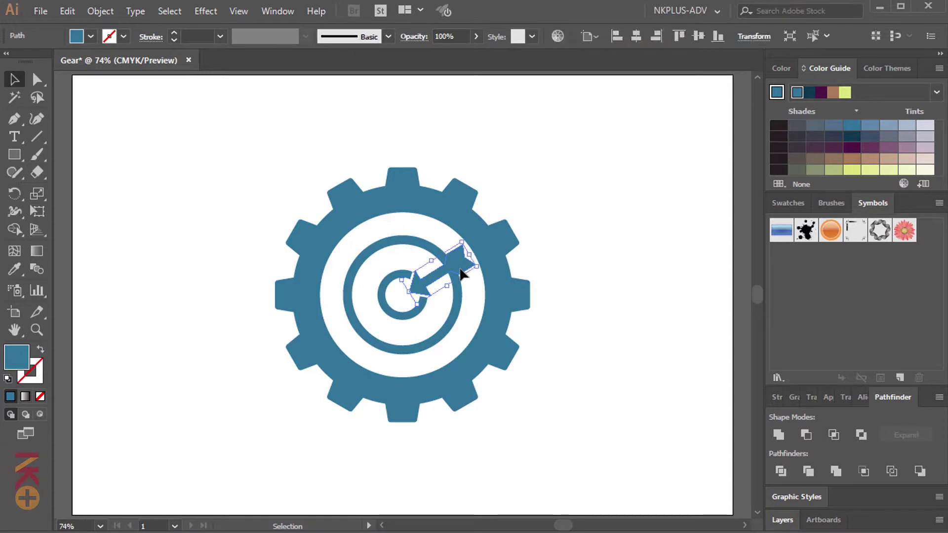
{"action": "left_click", "coordinate": [101, 11]}
{"action": "mouse_move", "coordinate": [155, 312]}
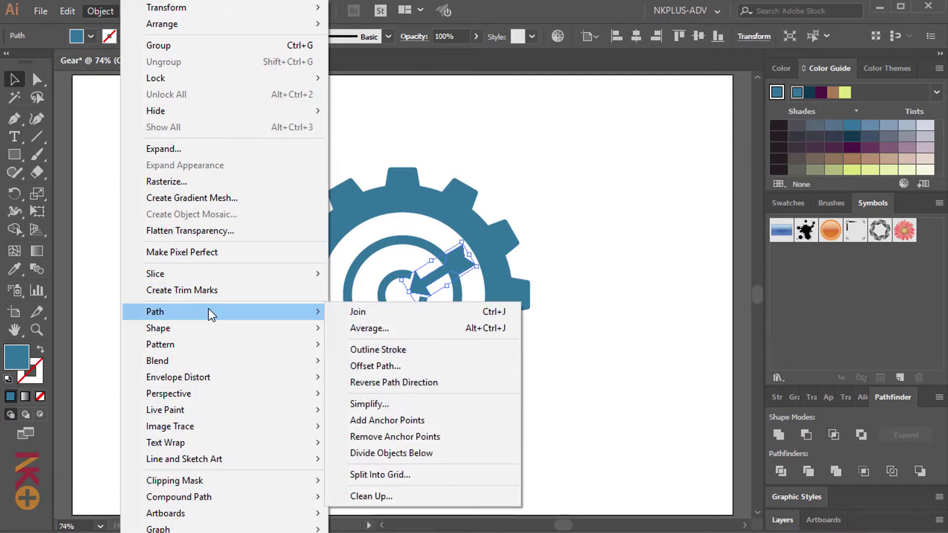
{"action": "left_click", "coordinate": [383, 370]}
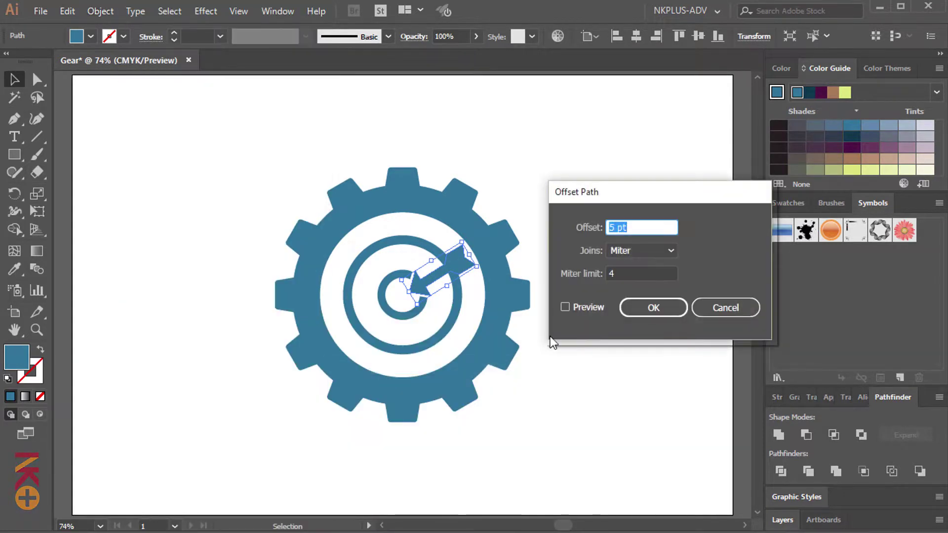
{"action": "left_click", "coordinate": [582, 308]}
{"action": "left_click", "coordinate": [652, 308]}
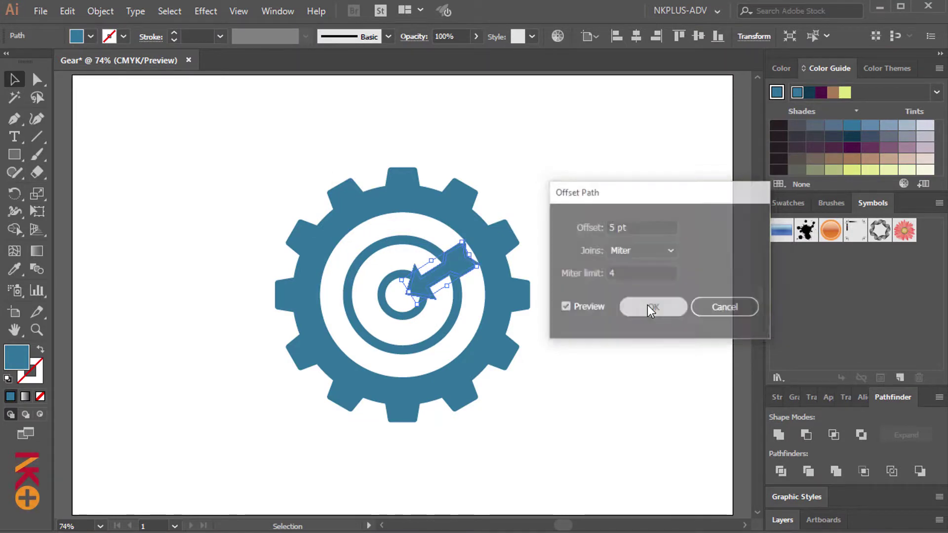
Cut the new offset outline out of the middle ring with Minus Front
{"action": "left_click", "coordinate": [457, 315], "text": "shift"}
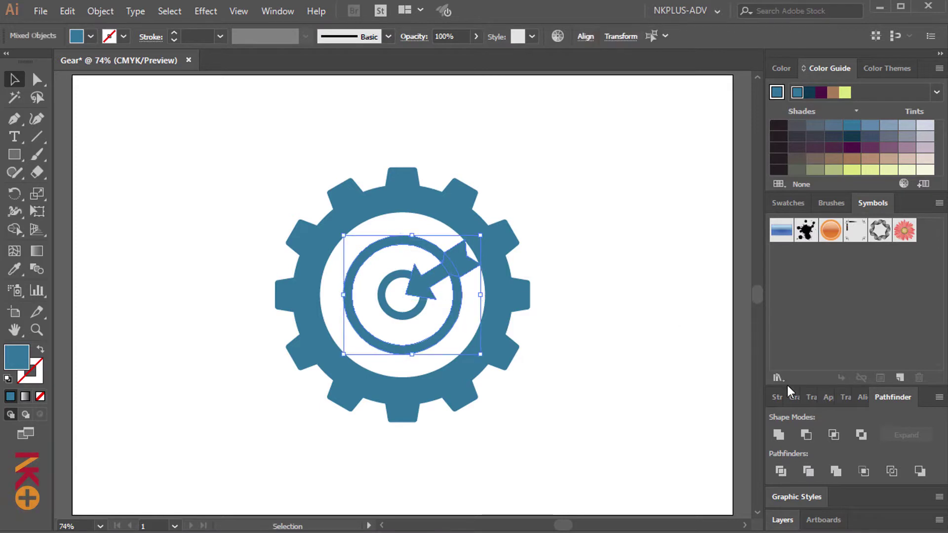
{"action": "left_click", "coordinate": [807, 435]}
{"action": "left_click", "coordinate": [601, 304]}
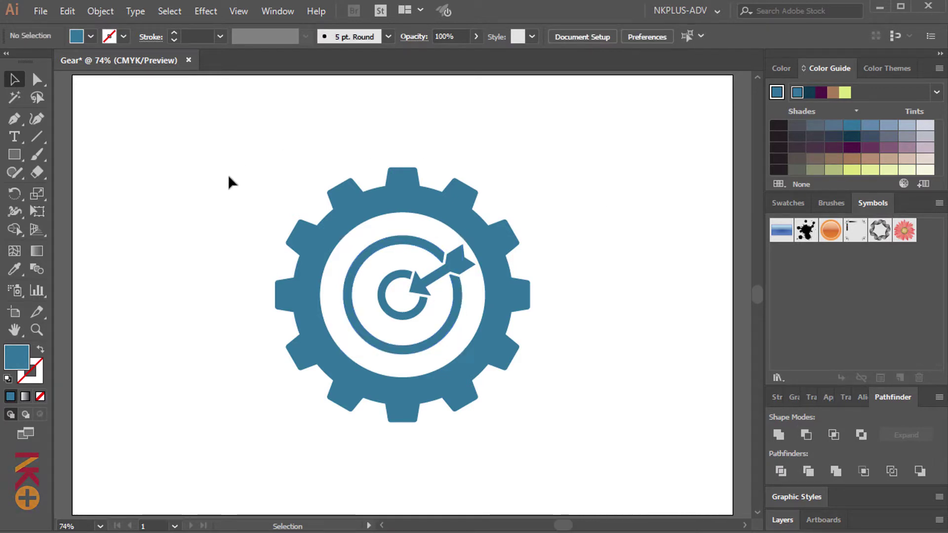
Select every part of the gear icon and group them
{"action": "left_click_drag", "start_coordinate": [228, 175], "coordinate": [506, 373]}
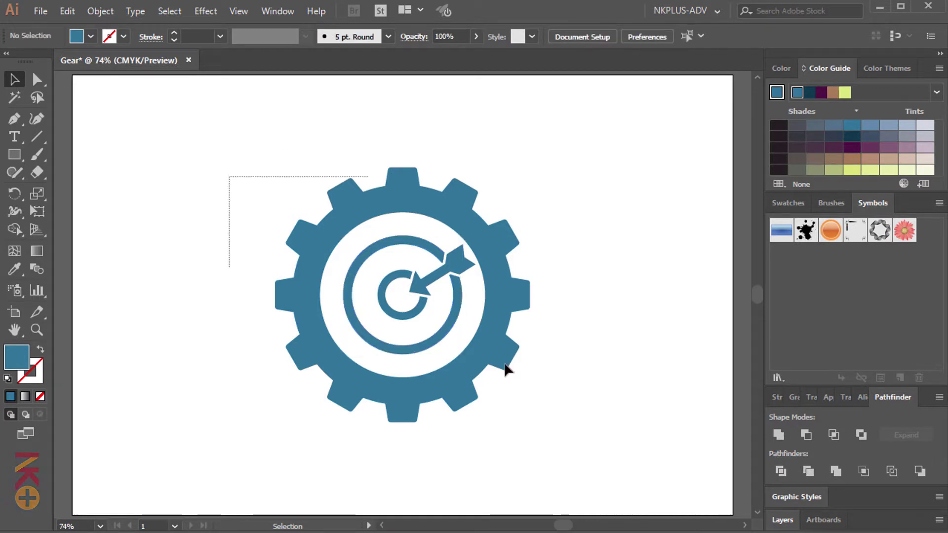
{"action": "right_click", "coordinate": [502, 321]}
{"action": "left_click", "coordinate": [556, 411]}
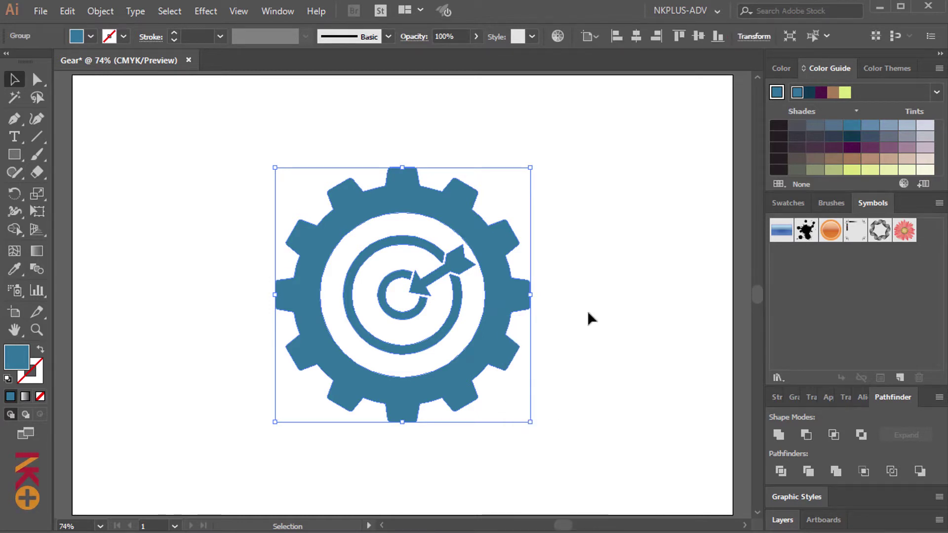
{"action": "left_click", "coordinate": [588, 313]}
Scale the grouped icon up proportionally from its centre to fill more of the artboard
{"action": "left_click", "coordinate": [505, 380]}
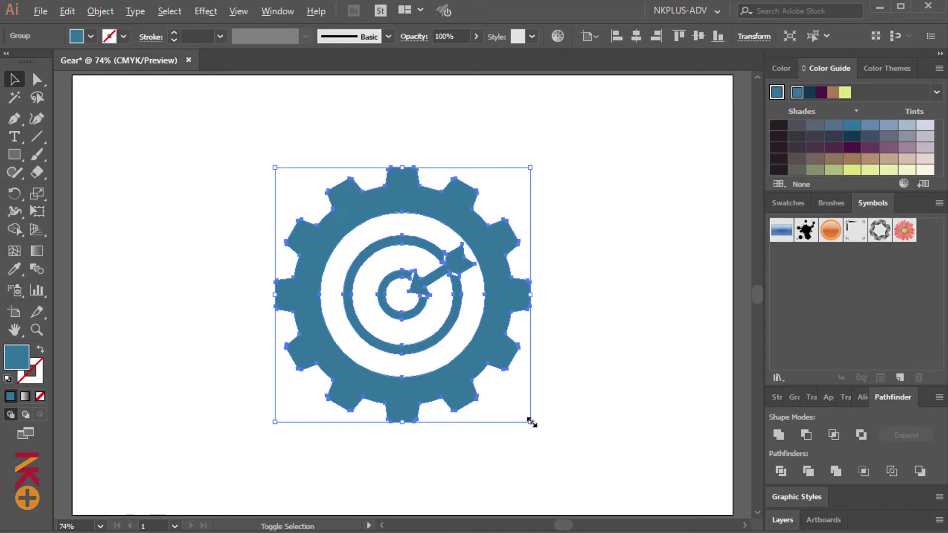
{"action": "left_click_drag", "start_coordinate": [530, 422], "coordinate": [580, 451]}
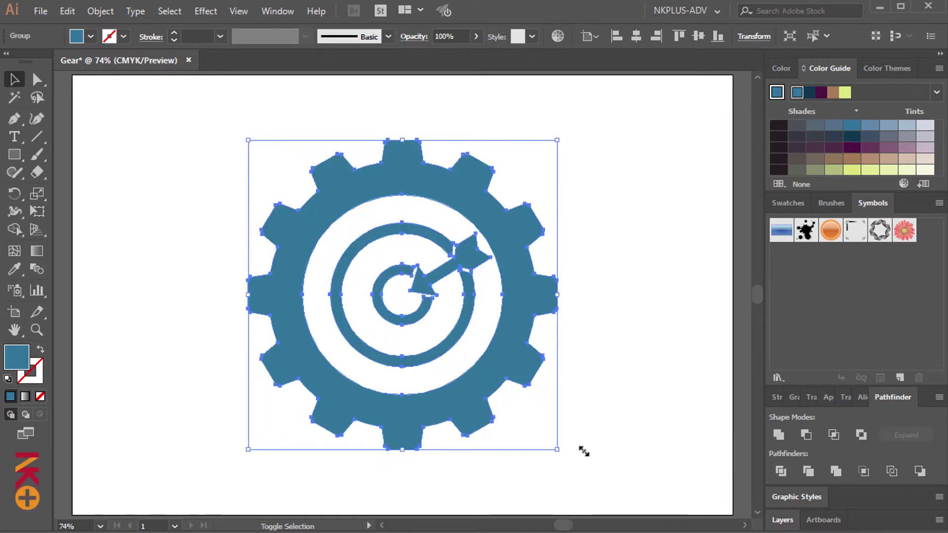
{"action": "left_click", "coordinate": [624, 311]}
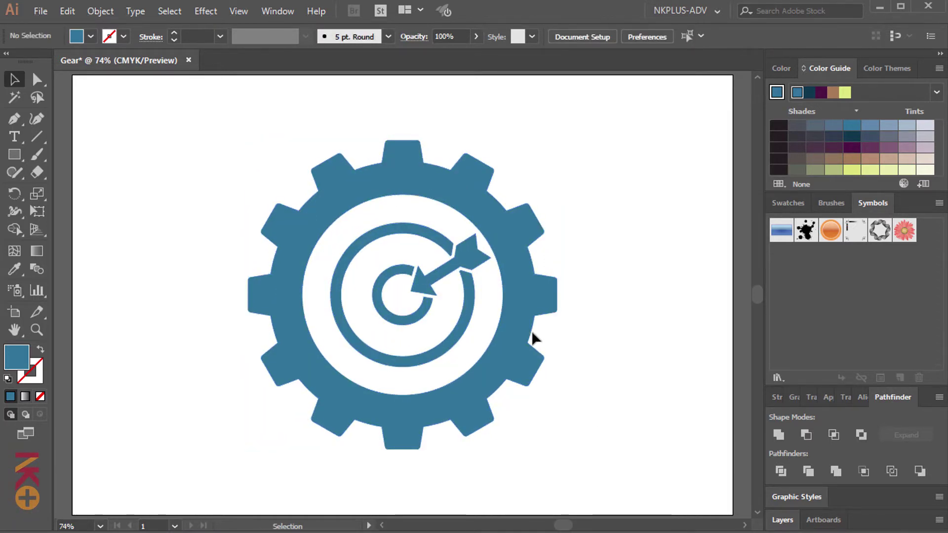
{"action": "left_click", "coordinate": [524, 341]}
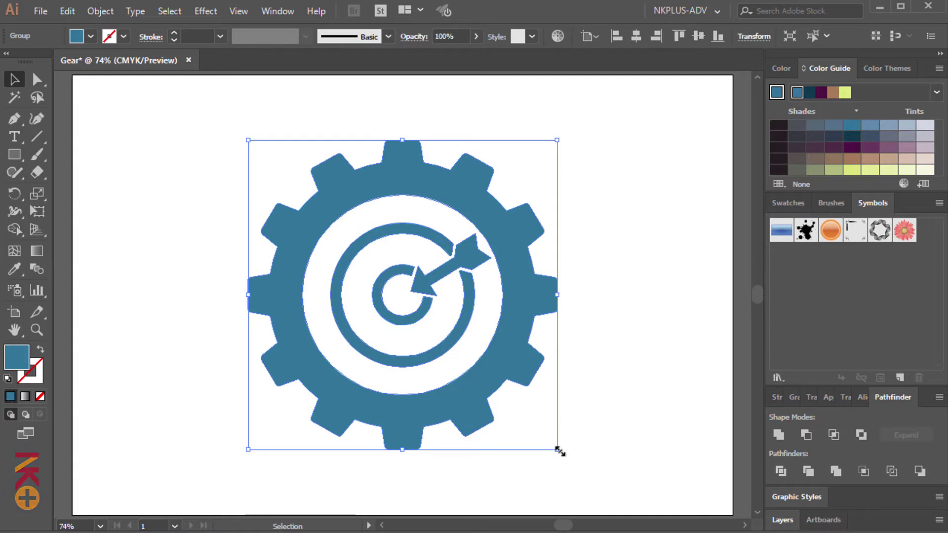
{"action": "key", "text": "shift"}
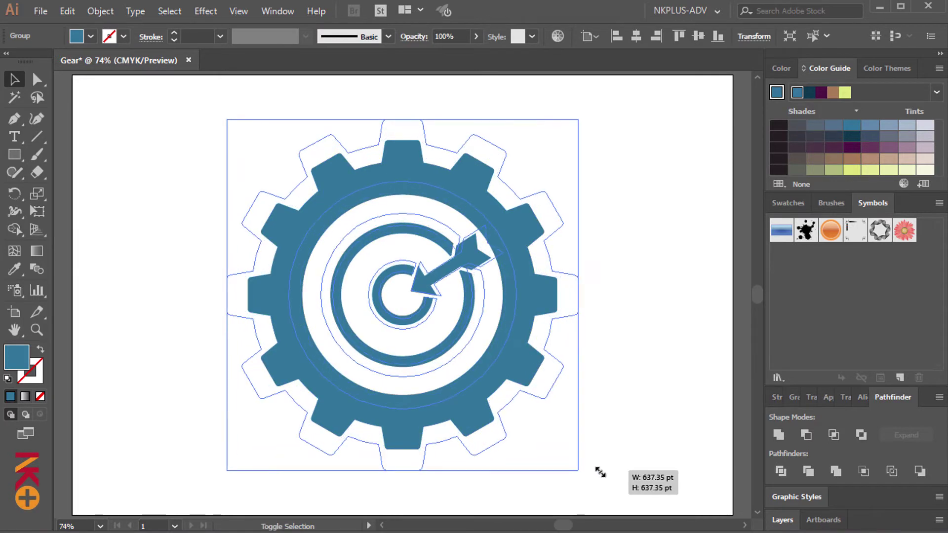
{"action": "left_click_drag", "start_coordinate": [558, 450], "coordinate": [579, 471]}
{"action": "left_click", "coordinate": [637, 318]}
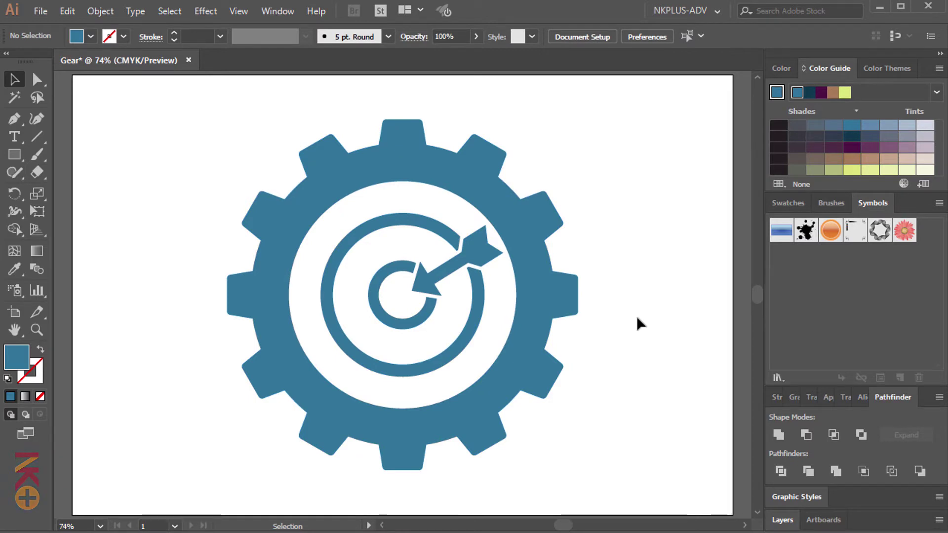
Rename Layer 1, which holds the gear icon, to 'gear' in the Layers panel
{"action": "left_click", "coordinate": [783, 520]}
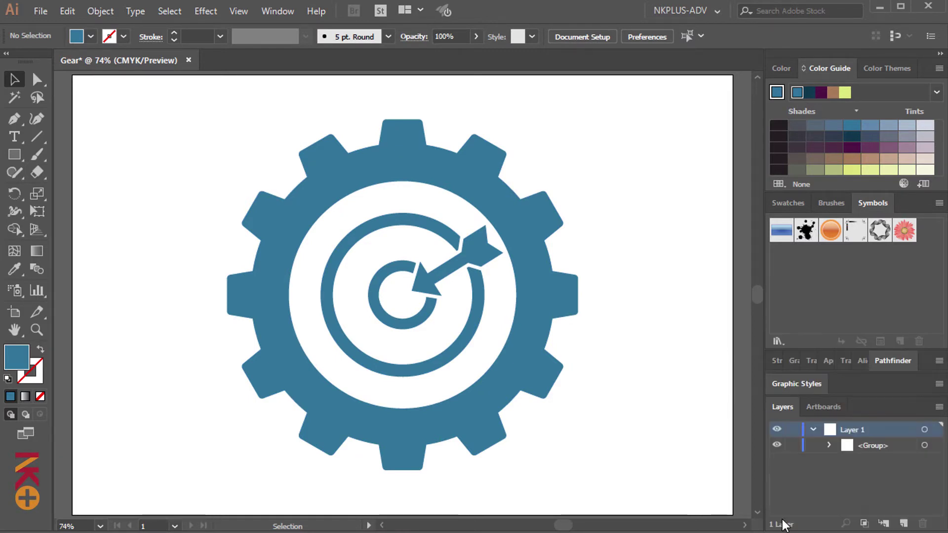
{"action": "left_click", "coordinate": [814, 430]}
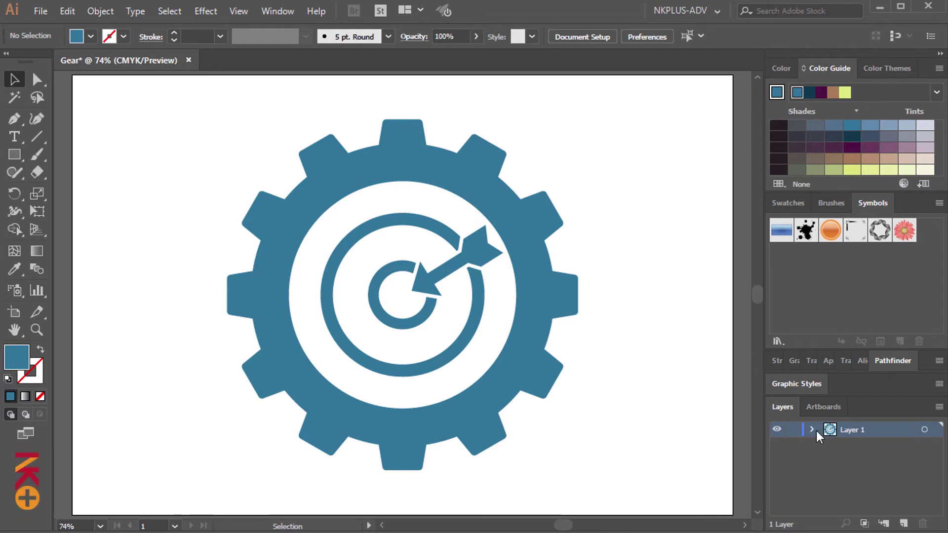
{"action": "double_click", "coordinate": [856, 431]}
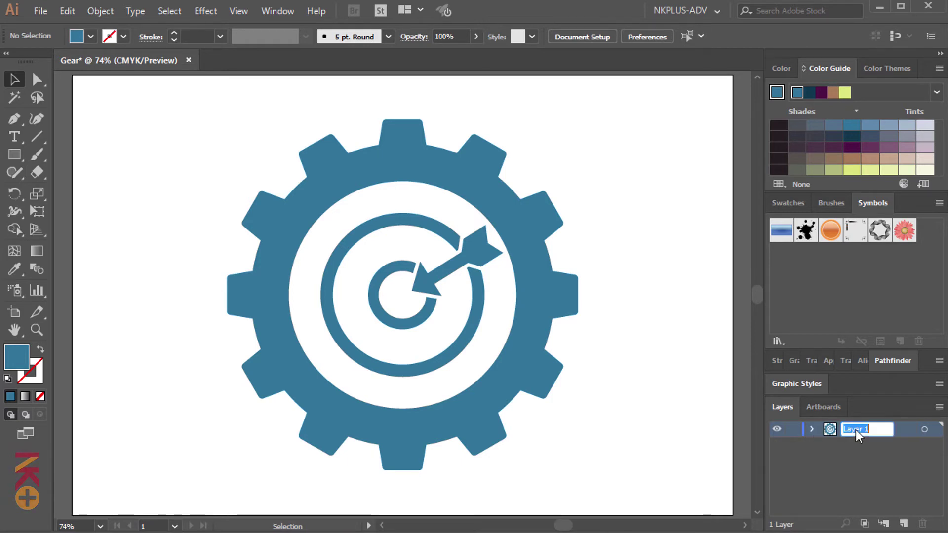
{"action": "type", "text": "gear"}
{"action": "key", "text": "Return"}
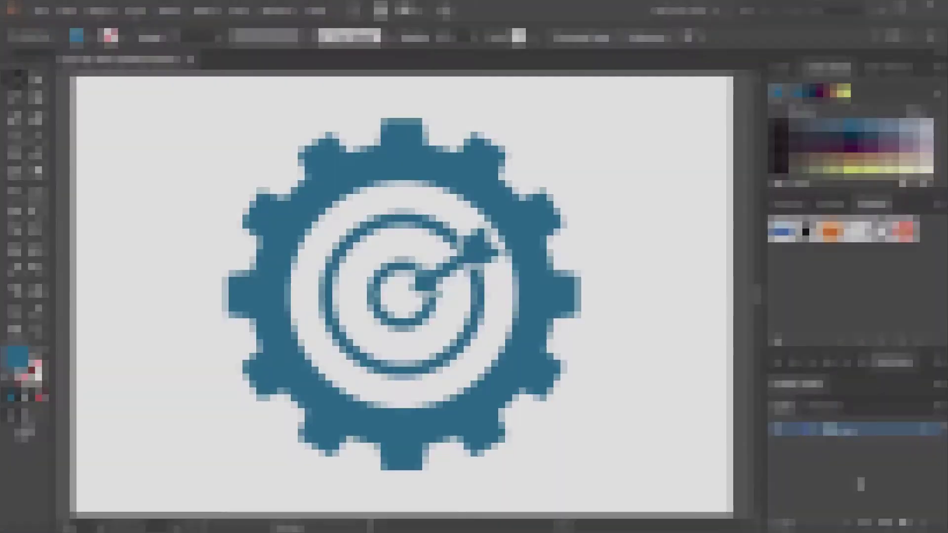